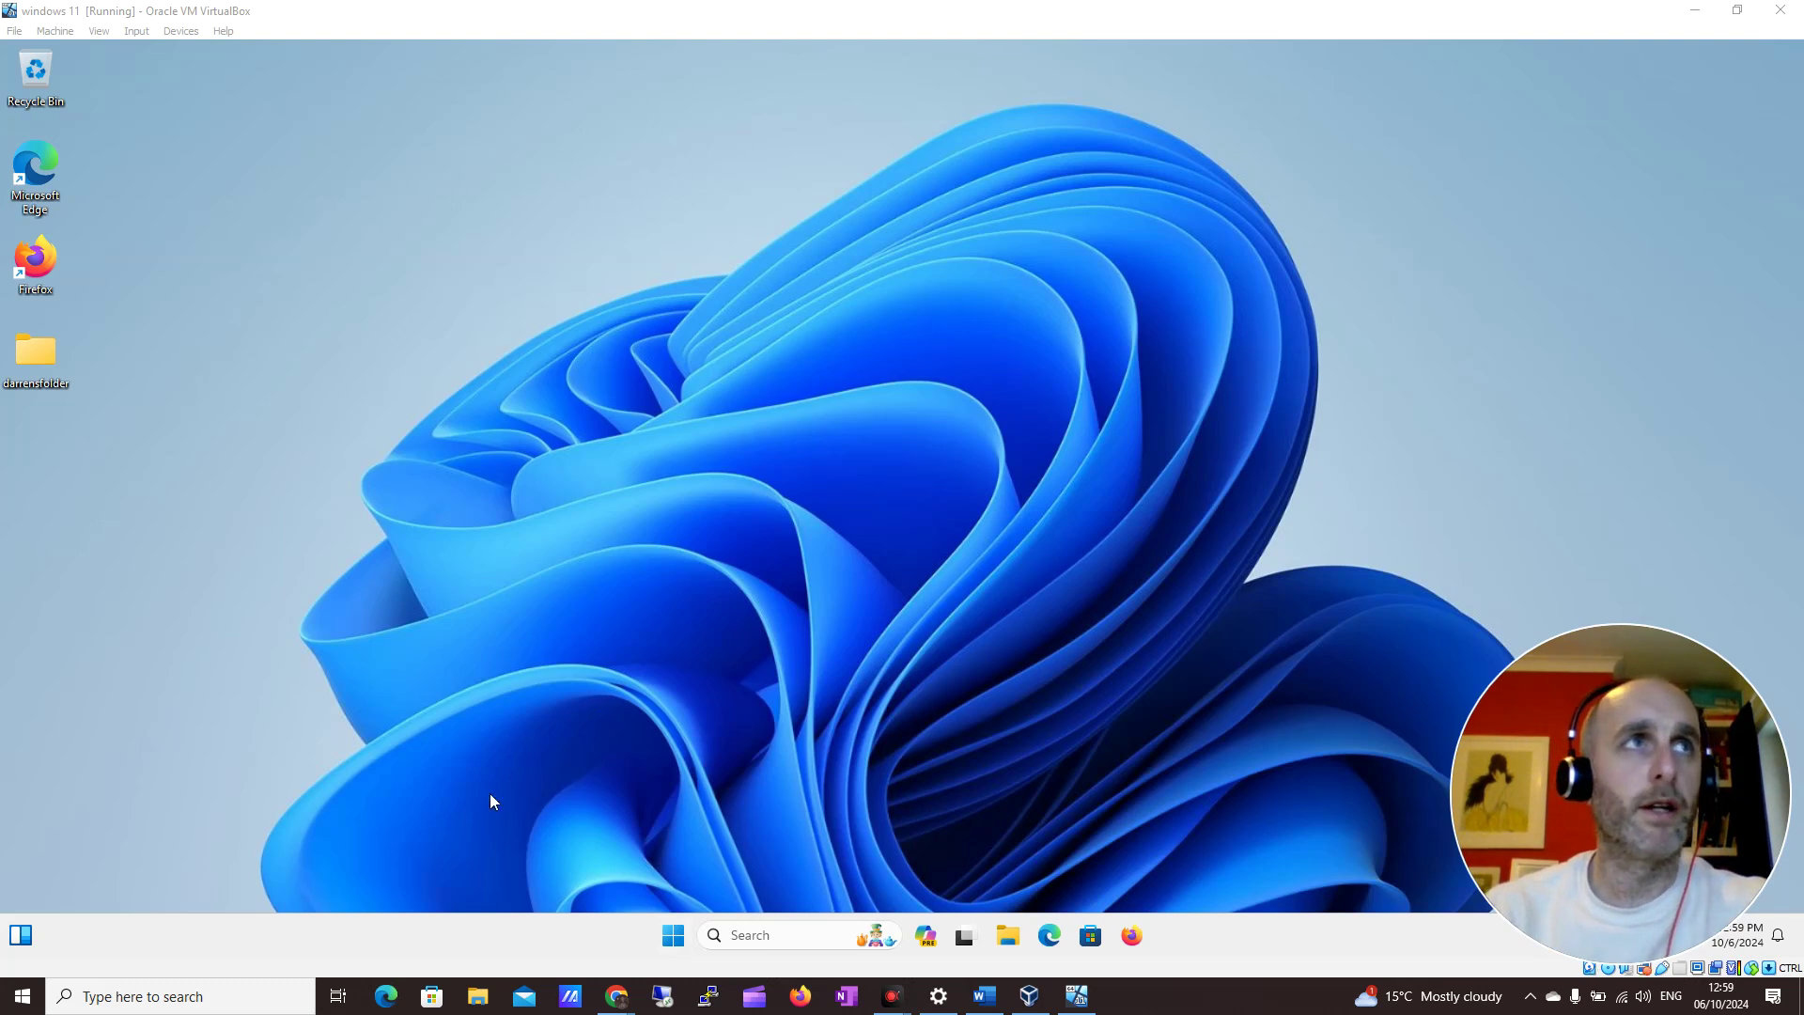
Select darrensfolder on the desktop and dismiss its context menu without choosing an action
left_click(58, 347)
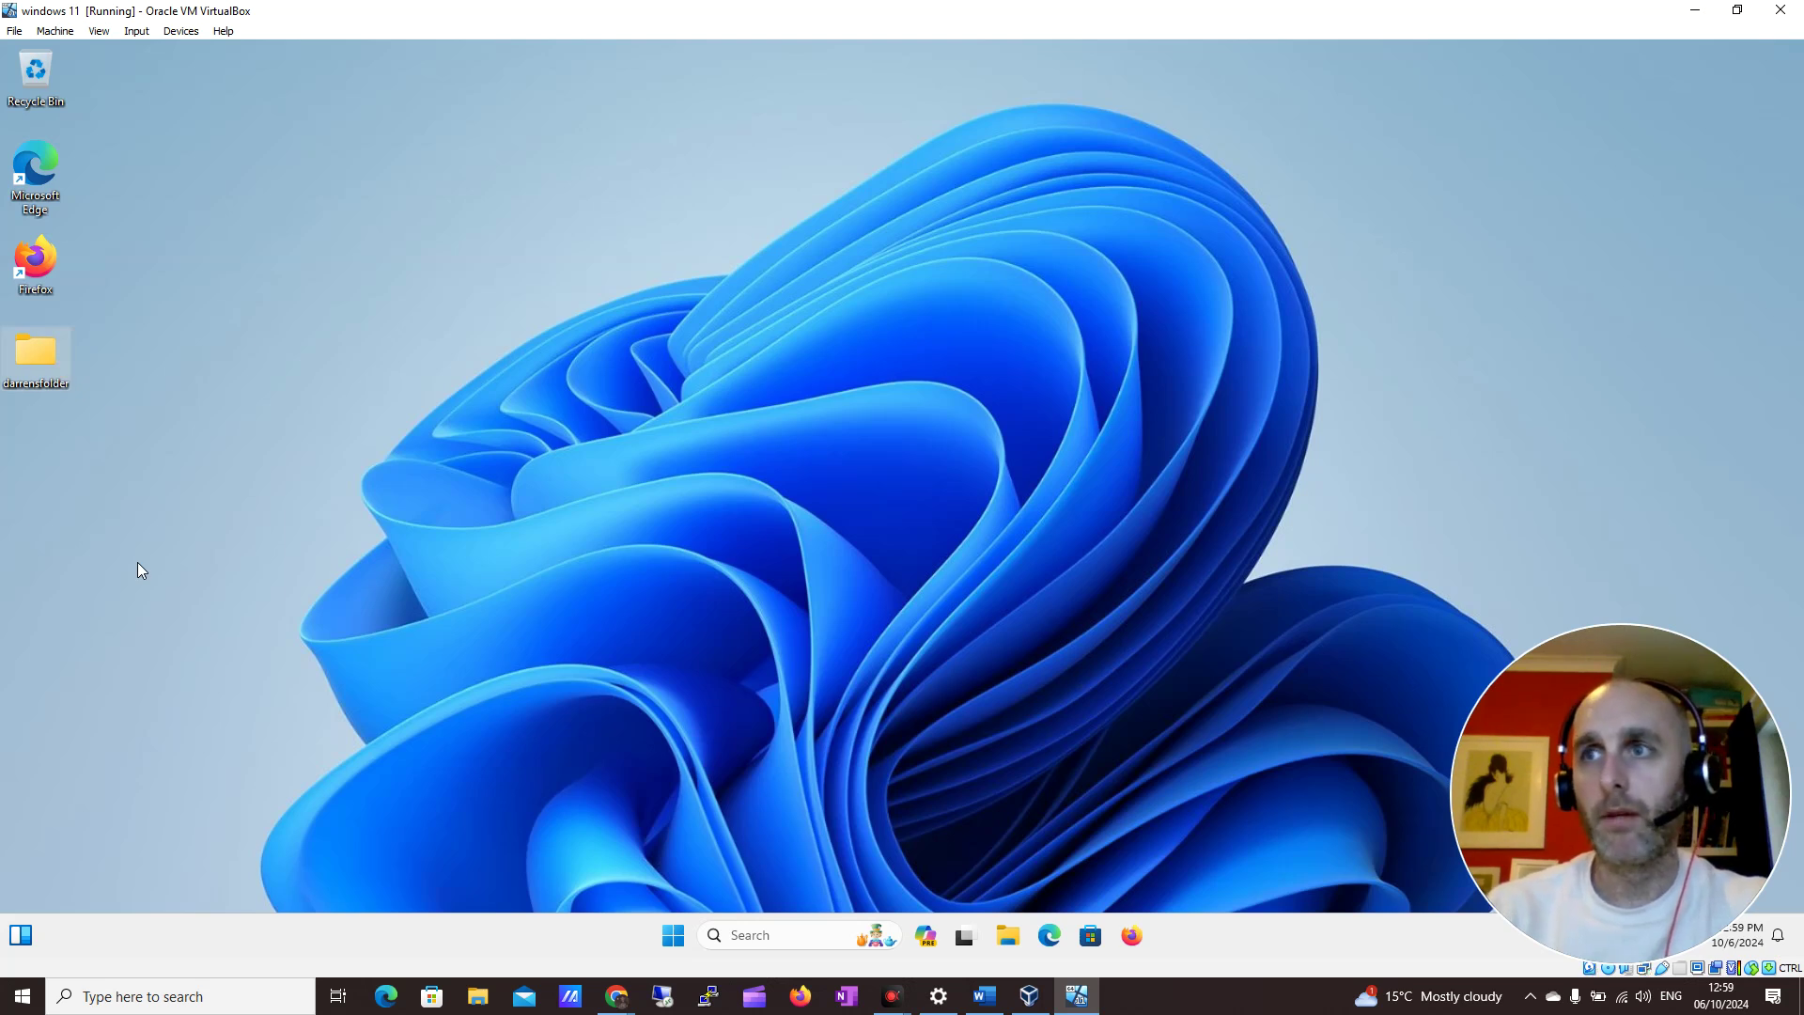
left_click(92, 633)
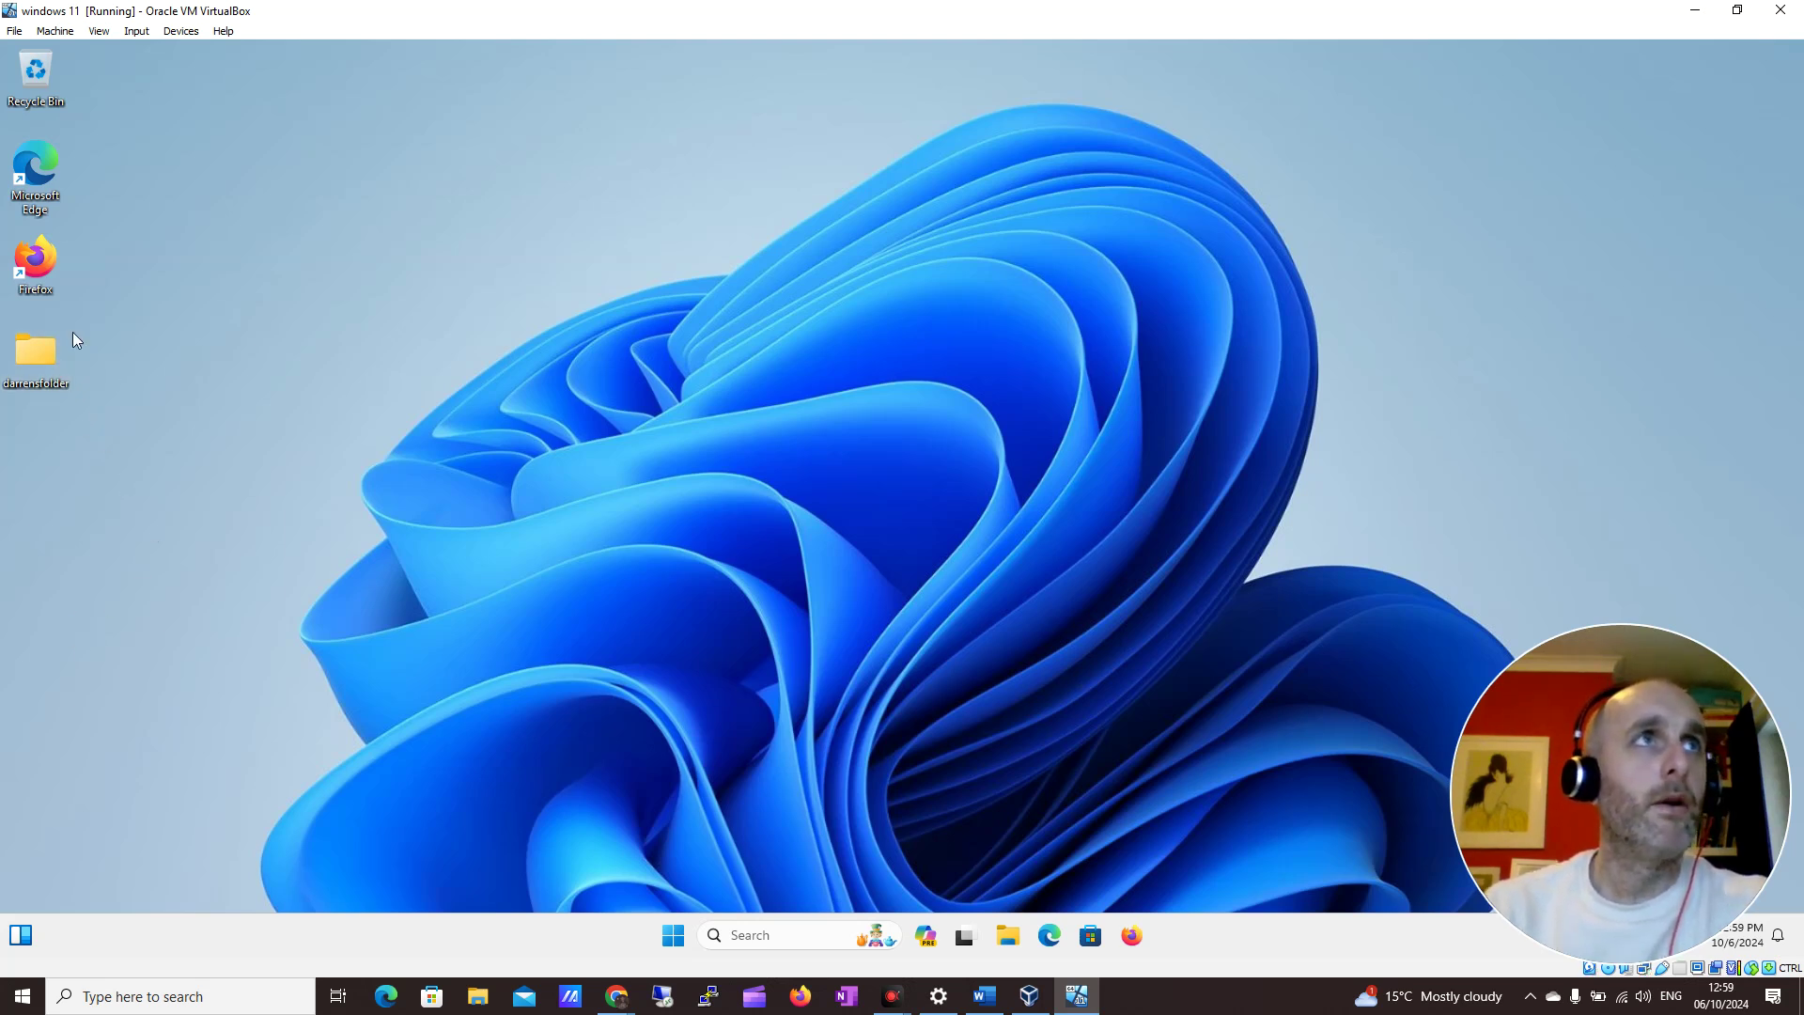
left_click(121, 574)
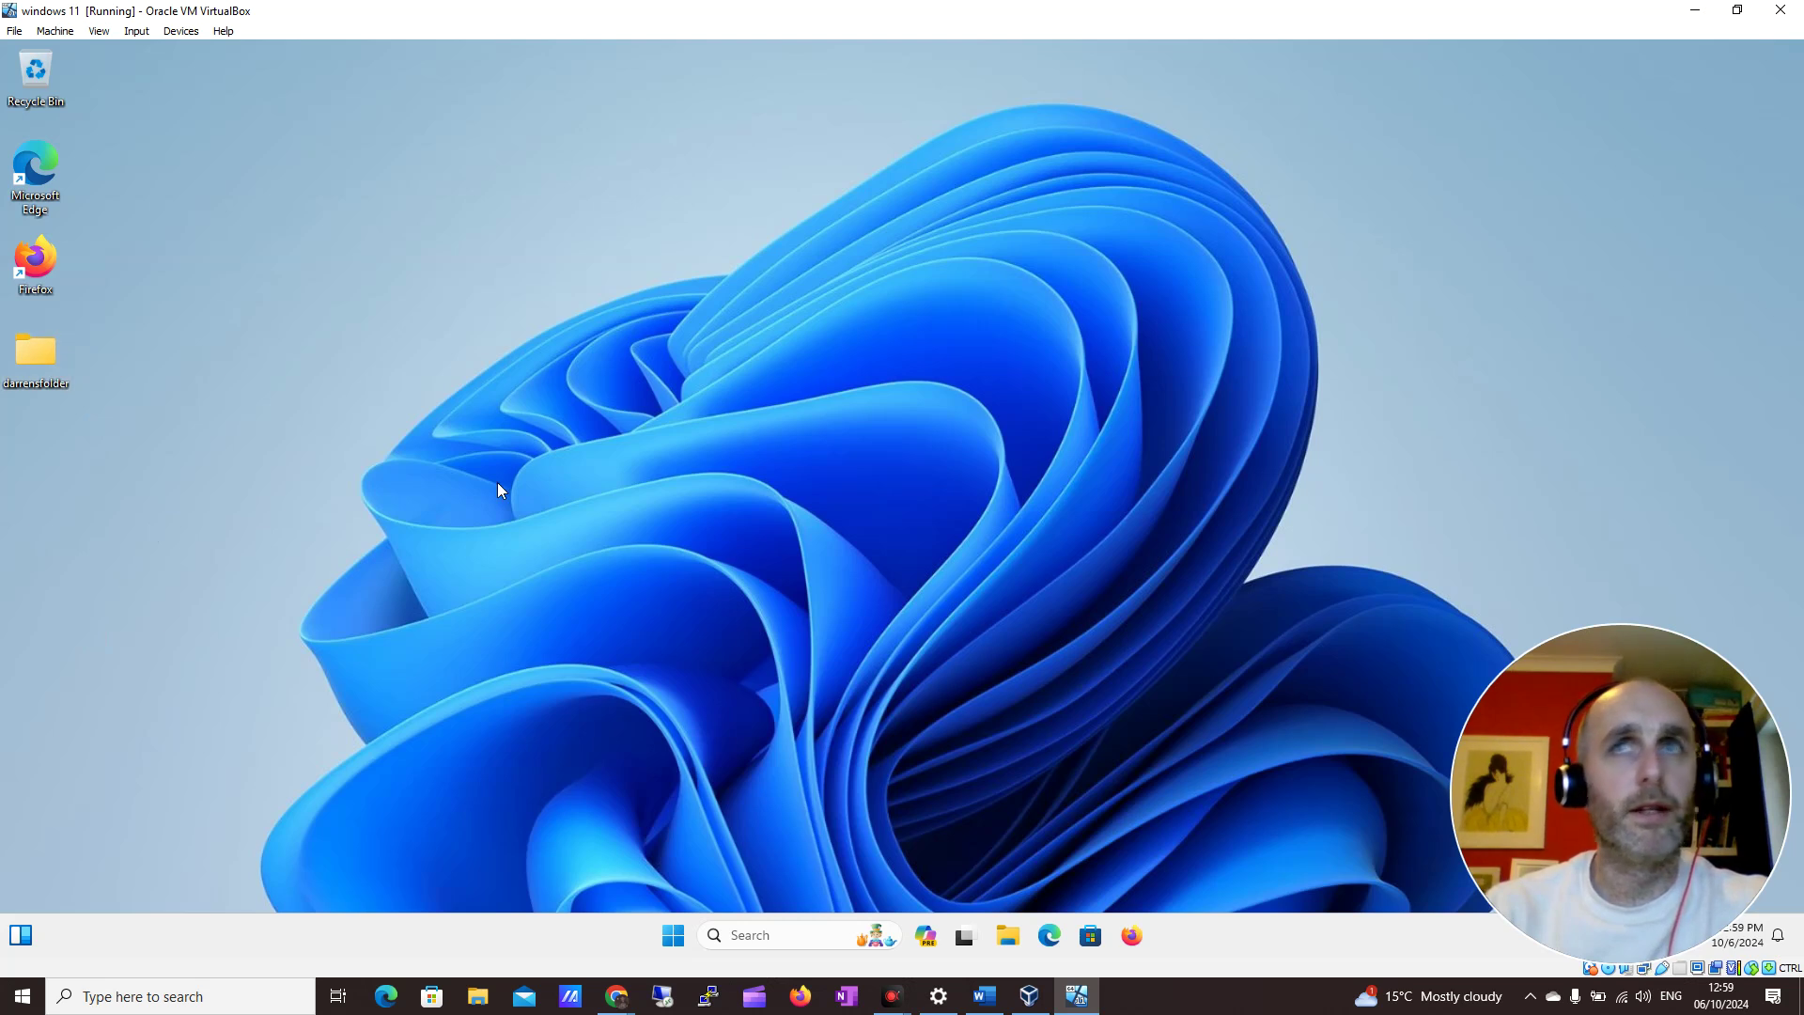
right_click(49, 354)
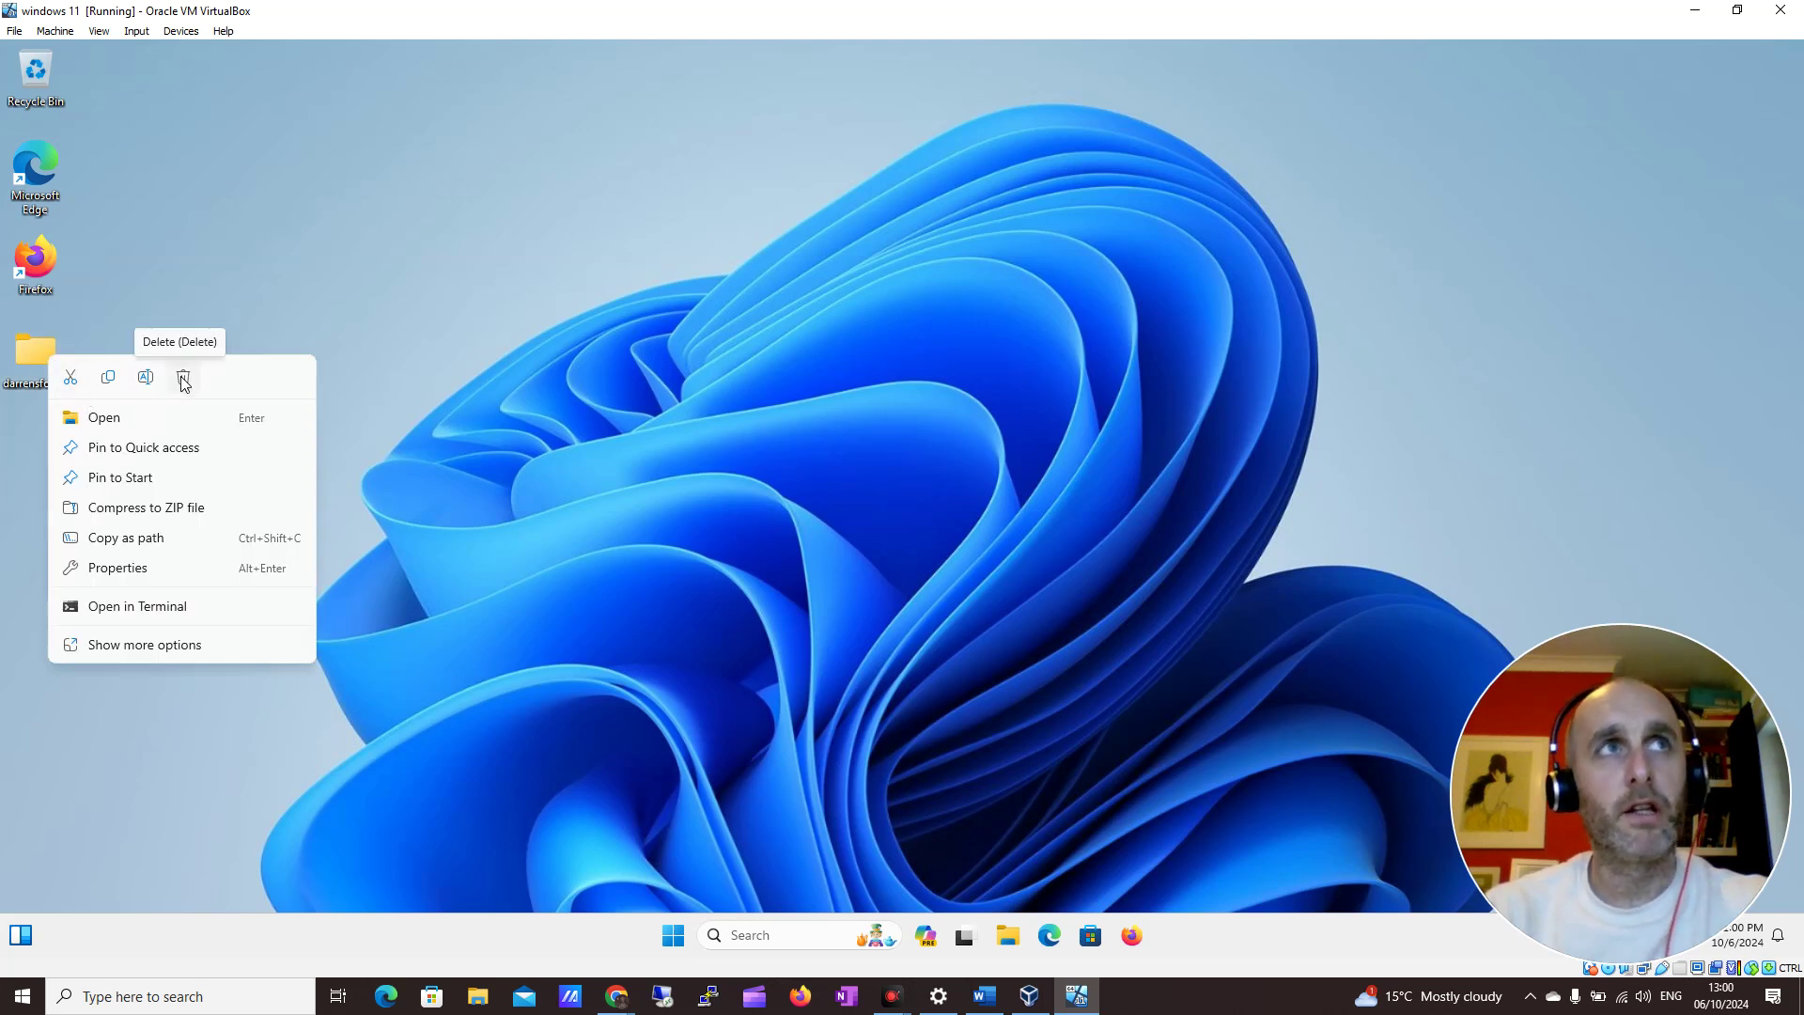
left_click(1067, 384)
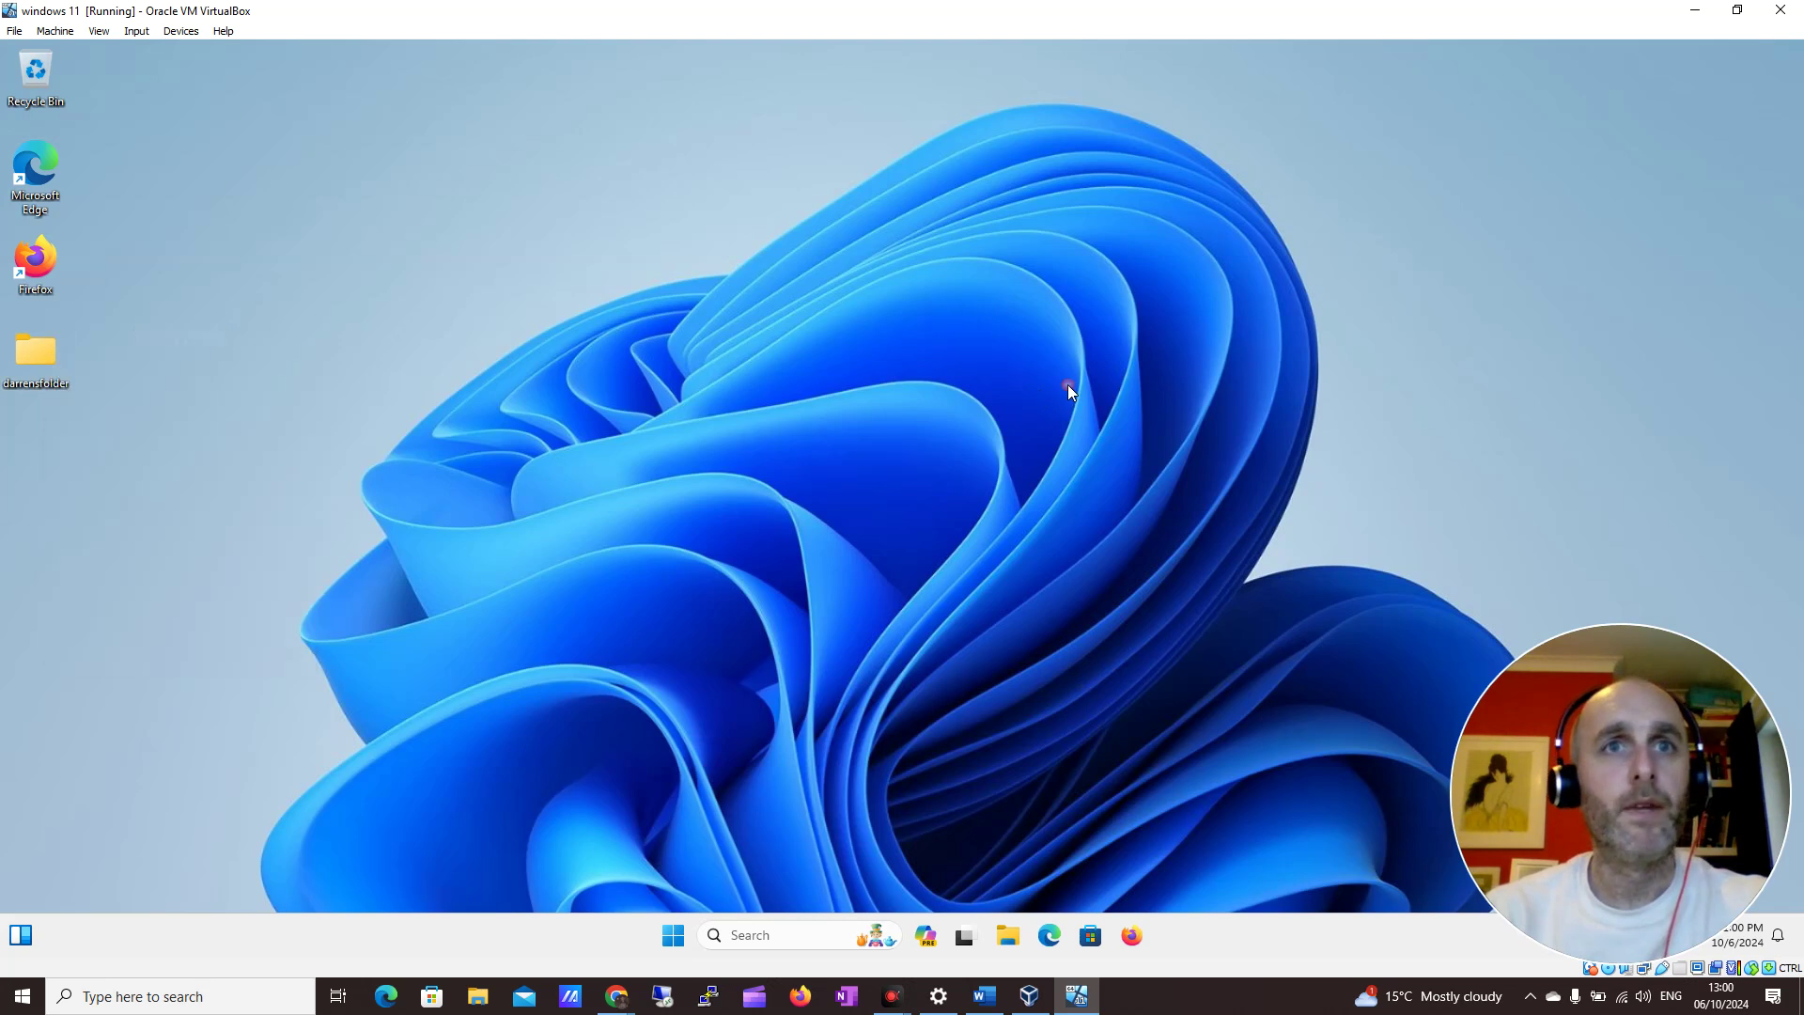
Launch On-Screen Keyboard, recycle darrensfolder with its Del key, then close the keyboard
left_click(673, 937)
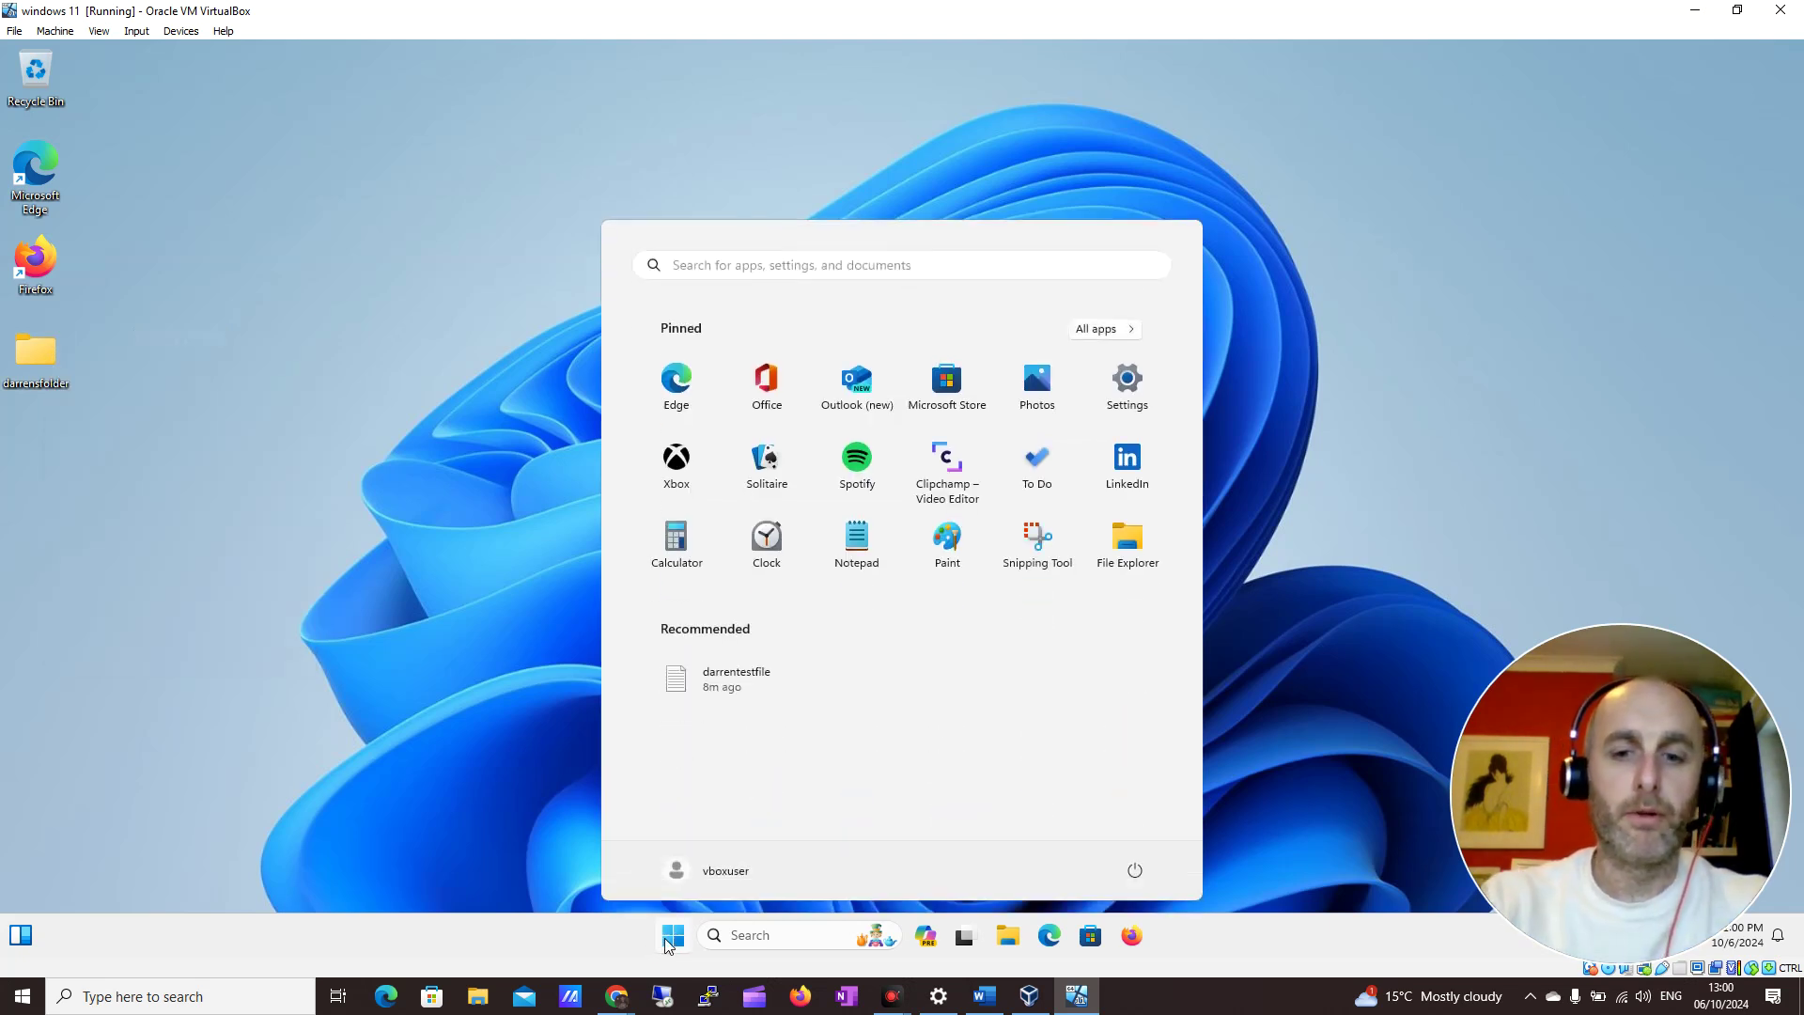
type("key")
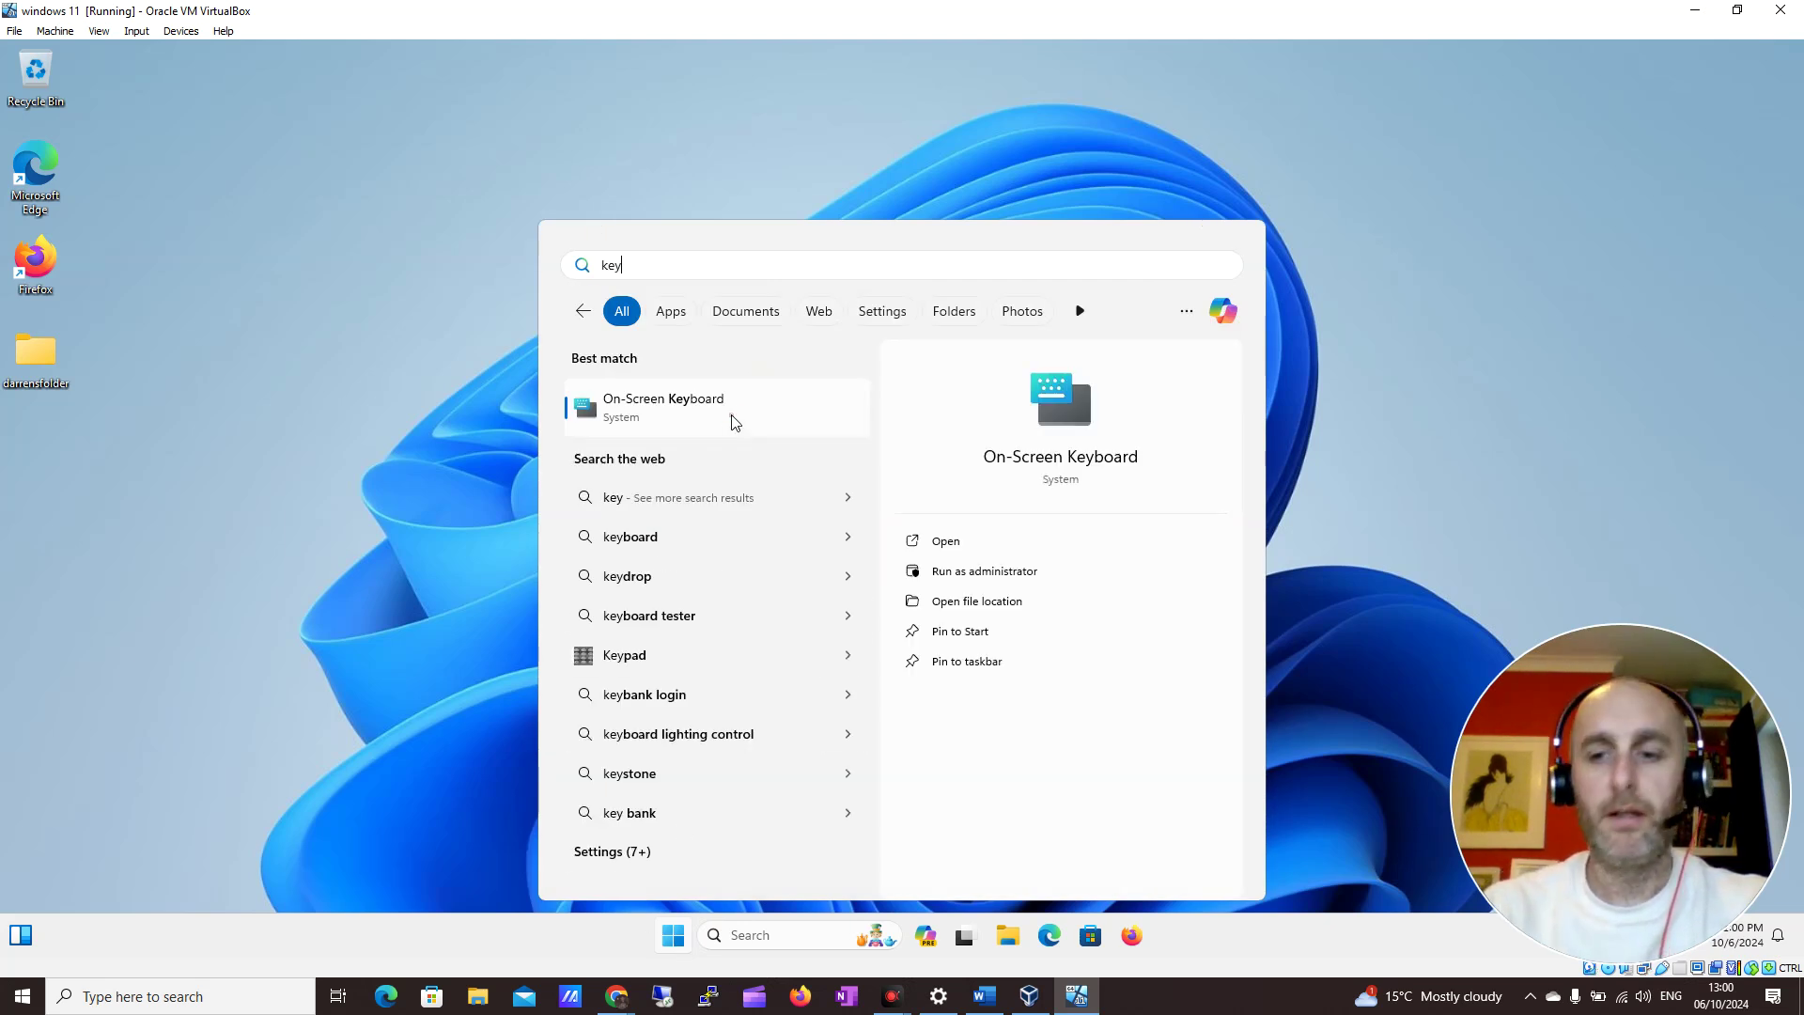
left_click(735, 409)
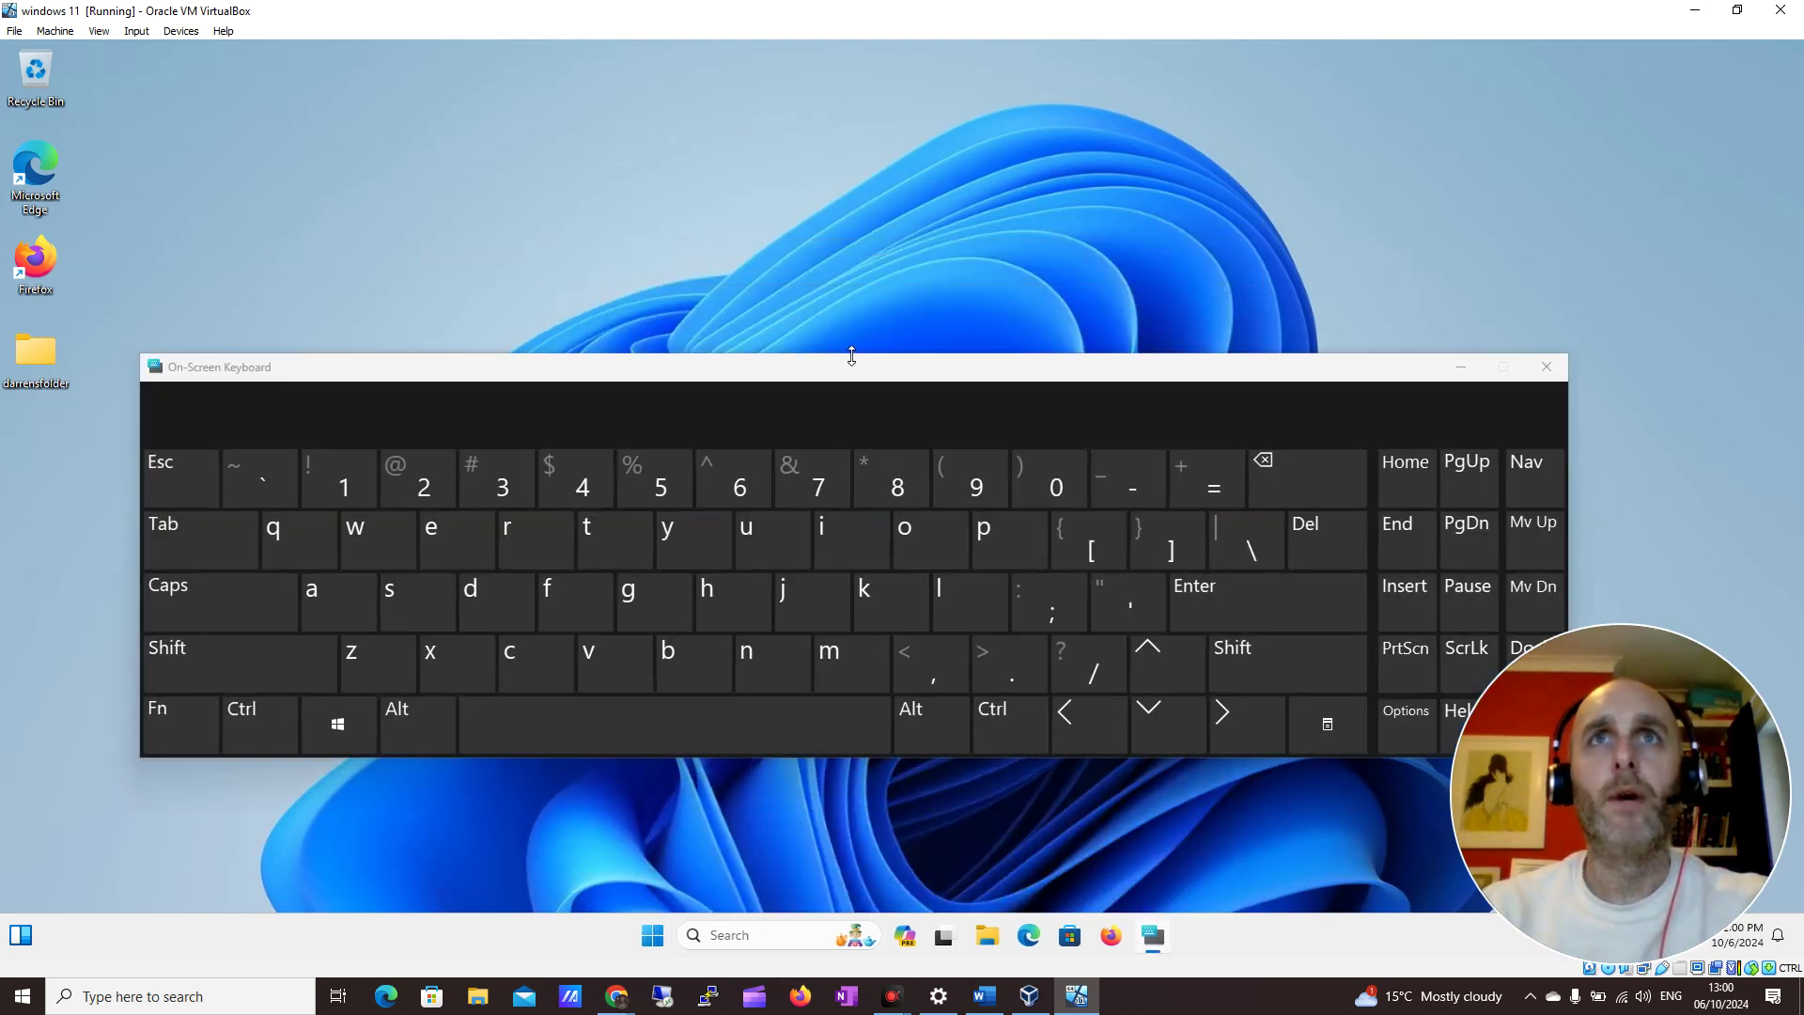
left_click_drag(851, 364, 891, 210)
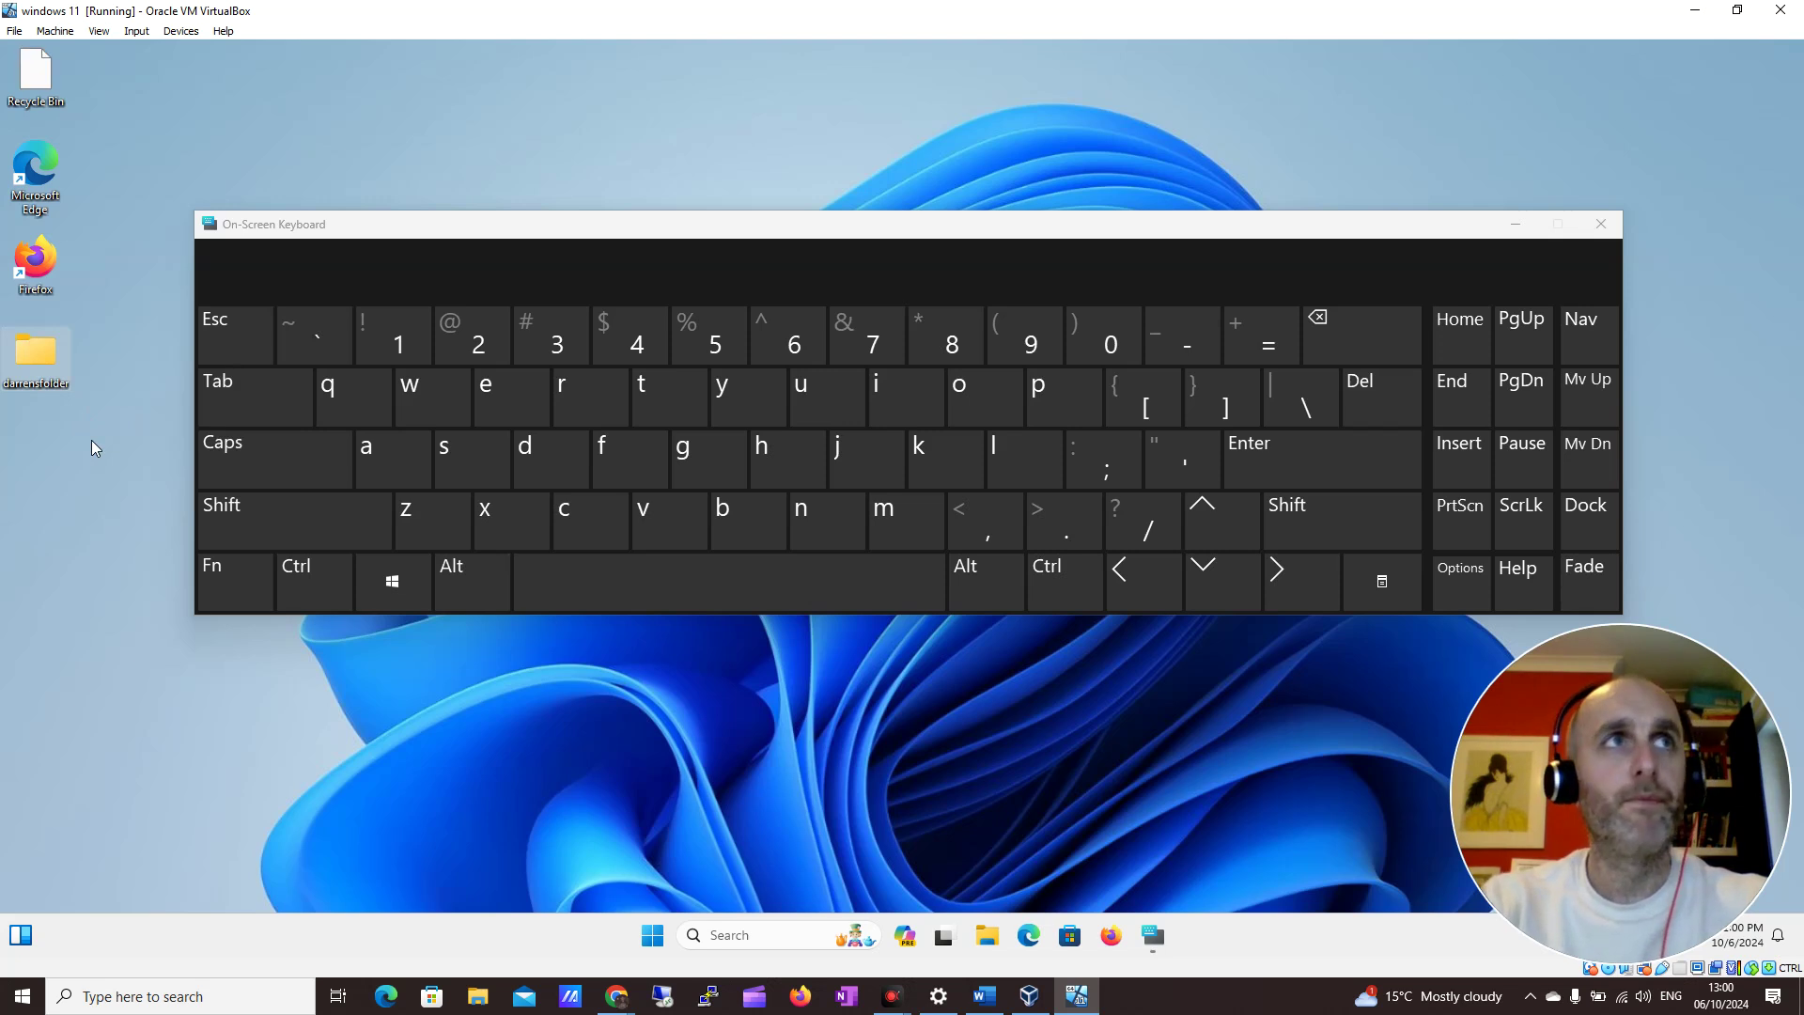
key("Delete")
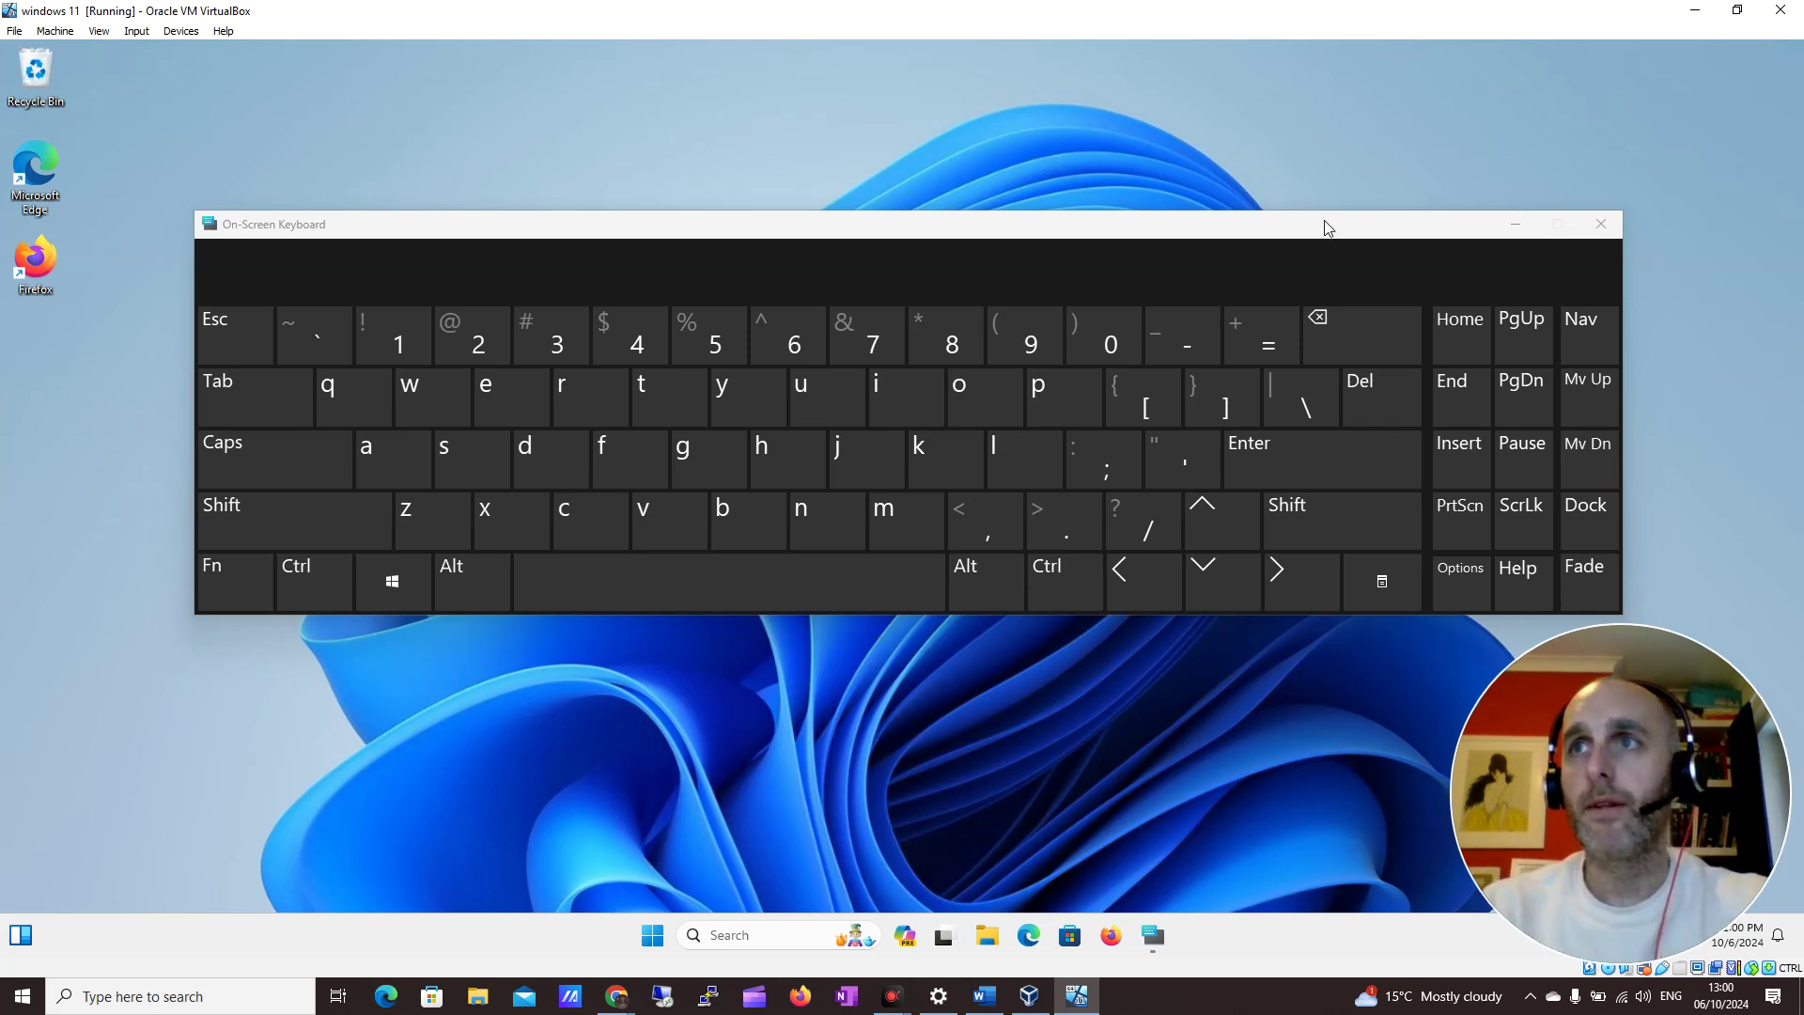
left_click(1602, 223)
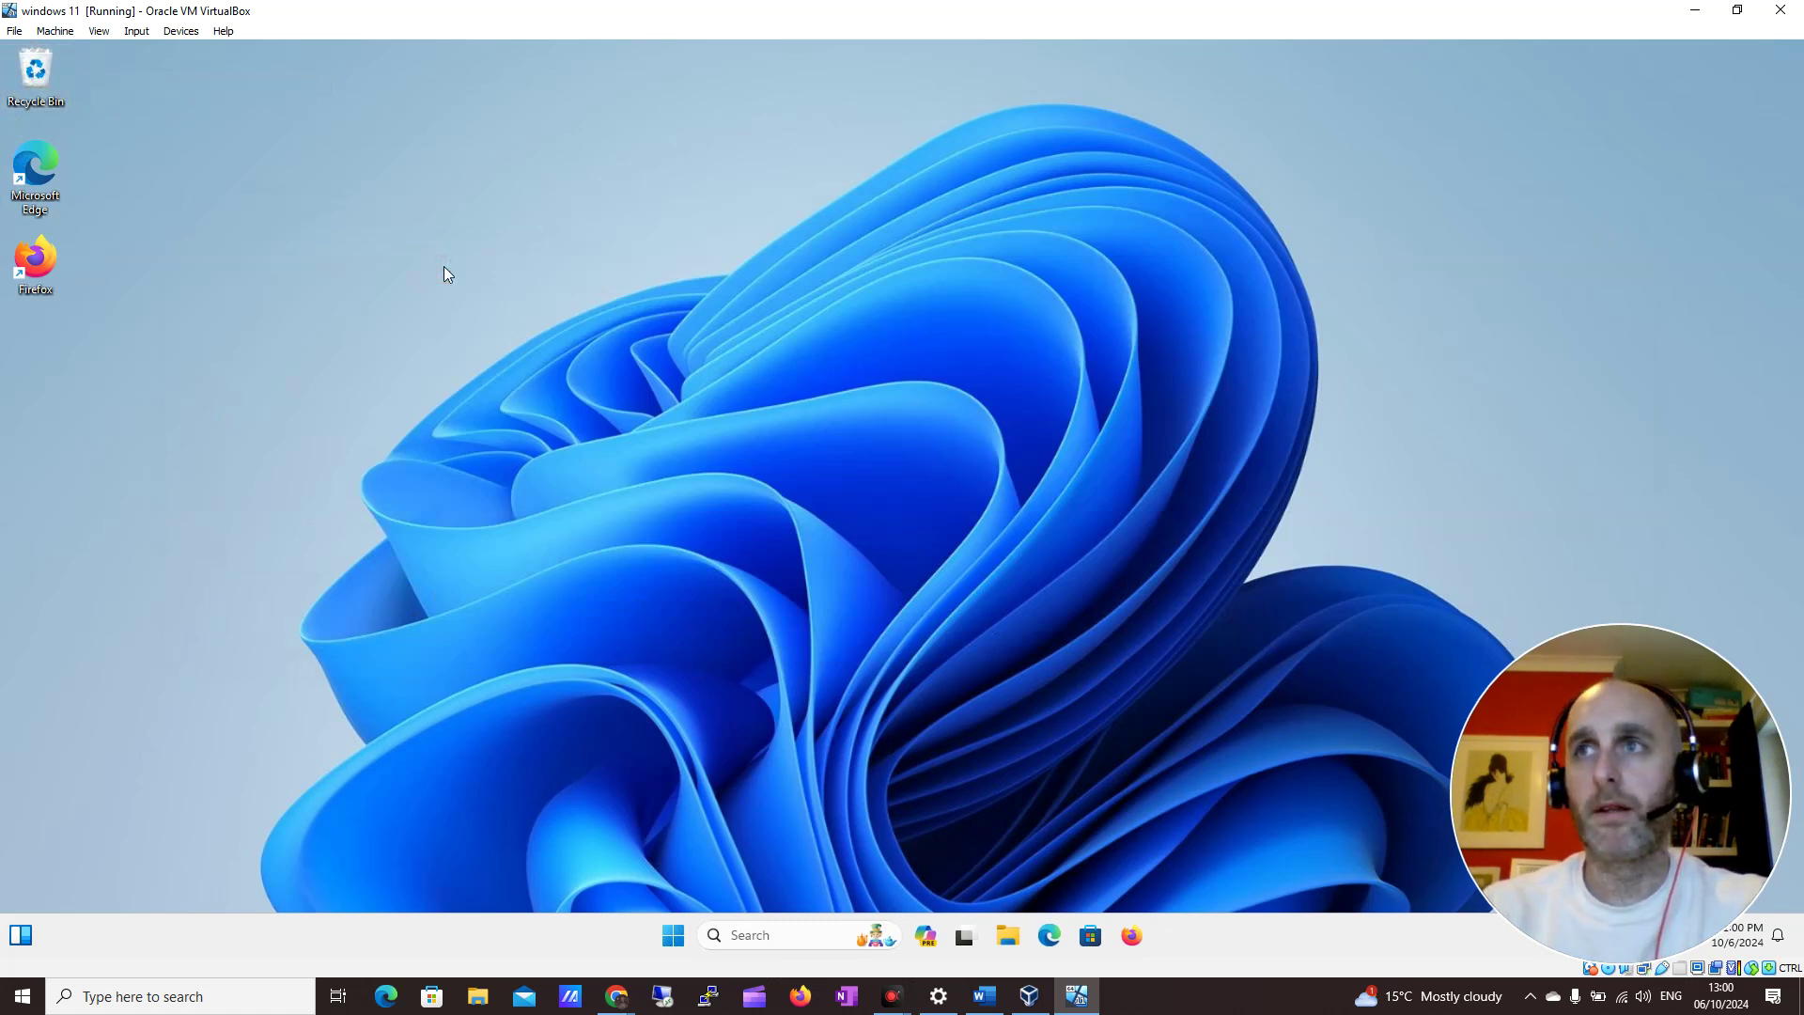
Open the Recycle Bin and select darrensfolder, checking its context menu without restoring it
double_click(49, 74)
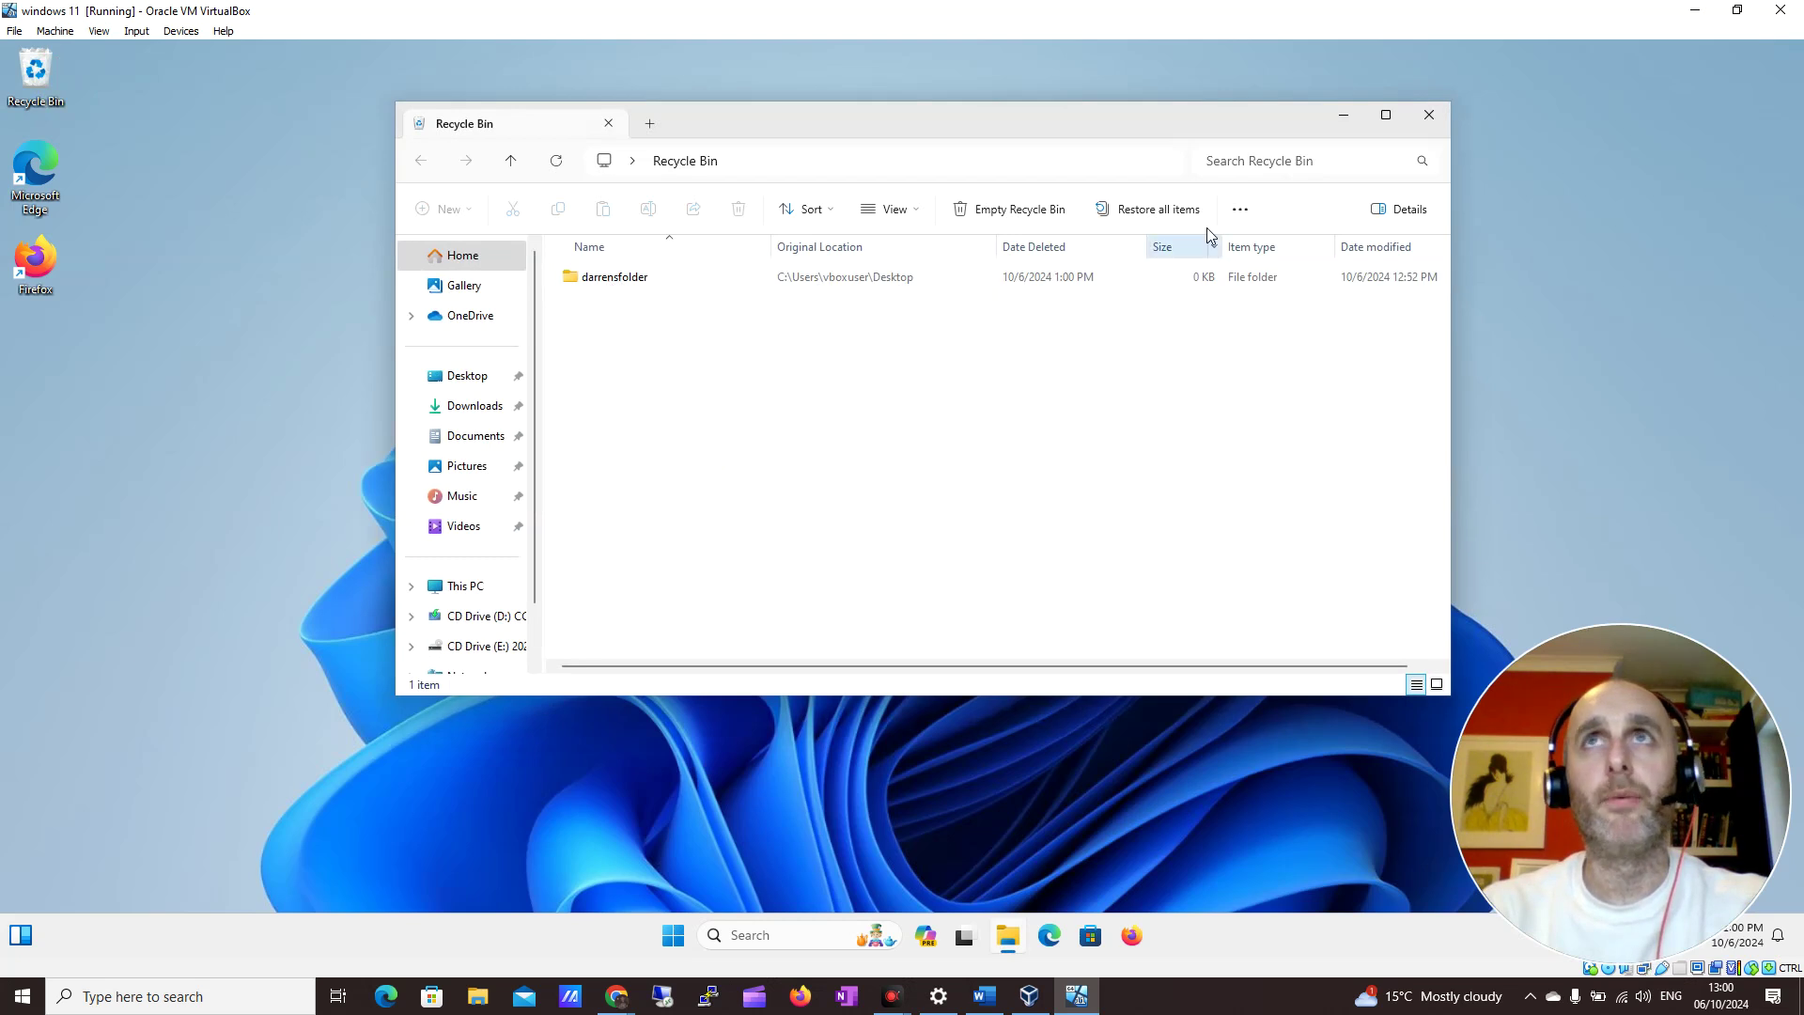
left_click(654, 284)
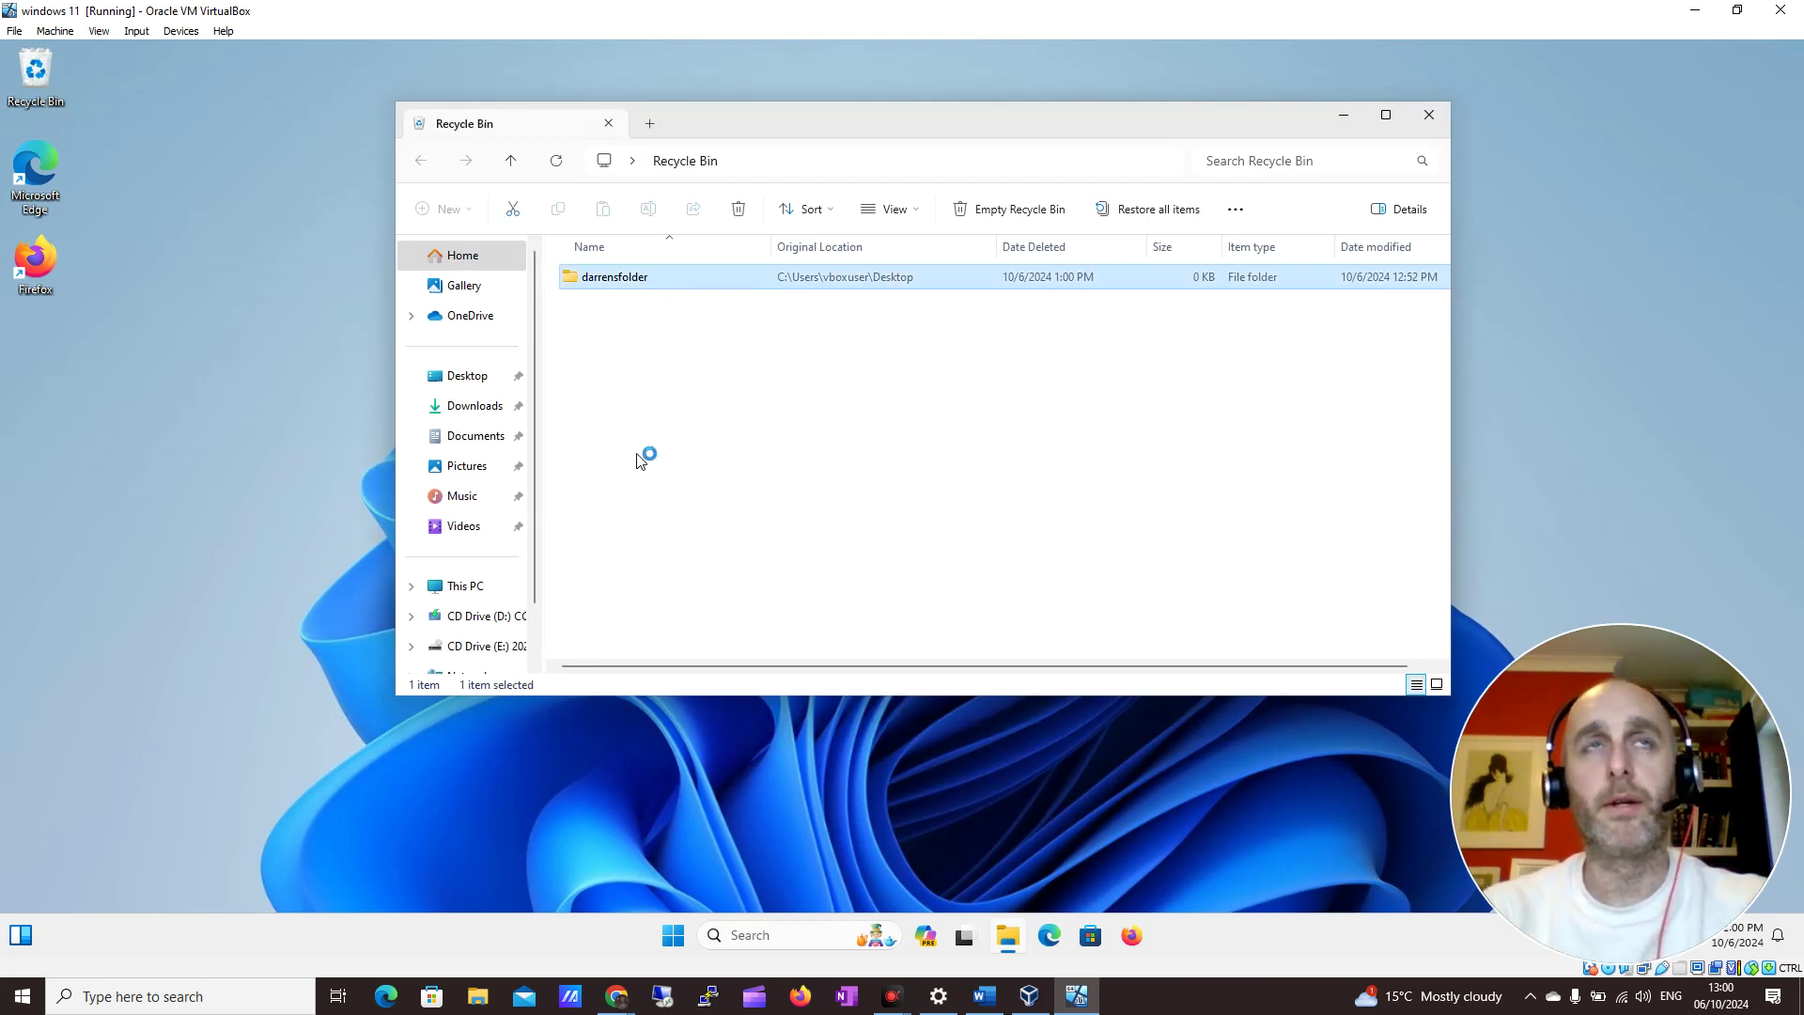
right_click(617, 281)
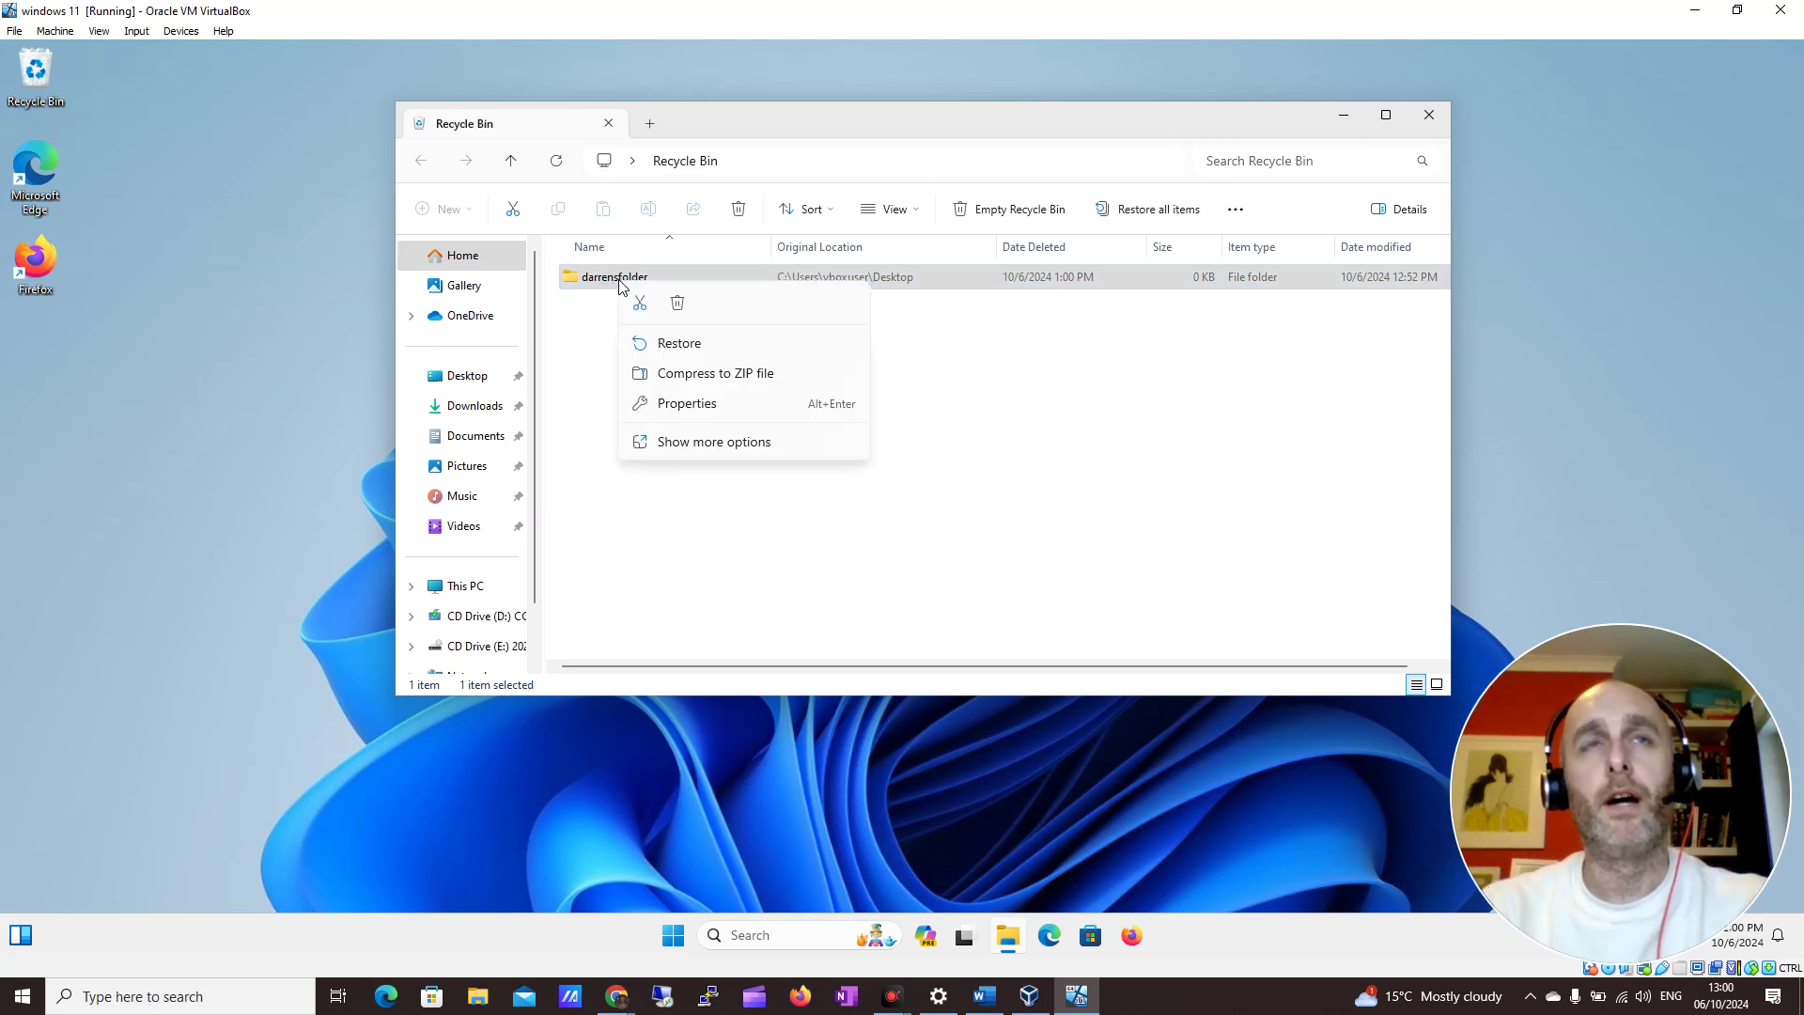
left_click(556, 368)
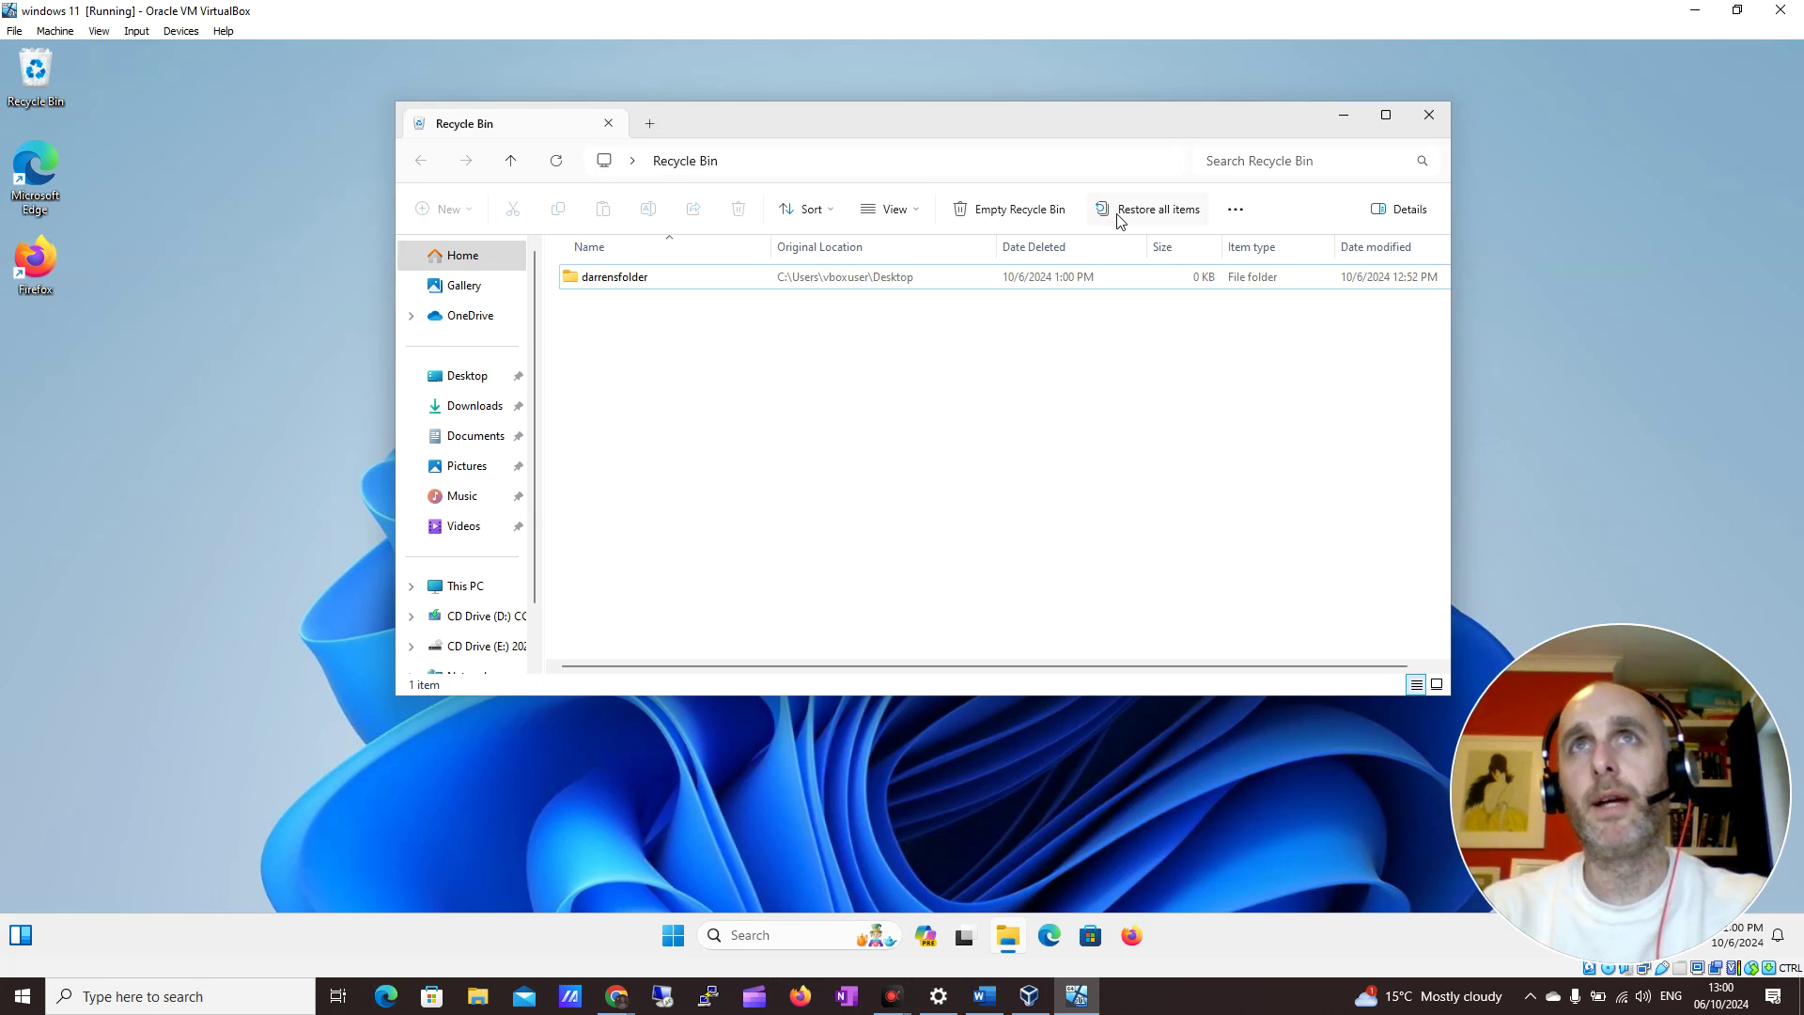
left_click(657, 279)
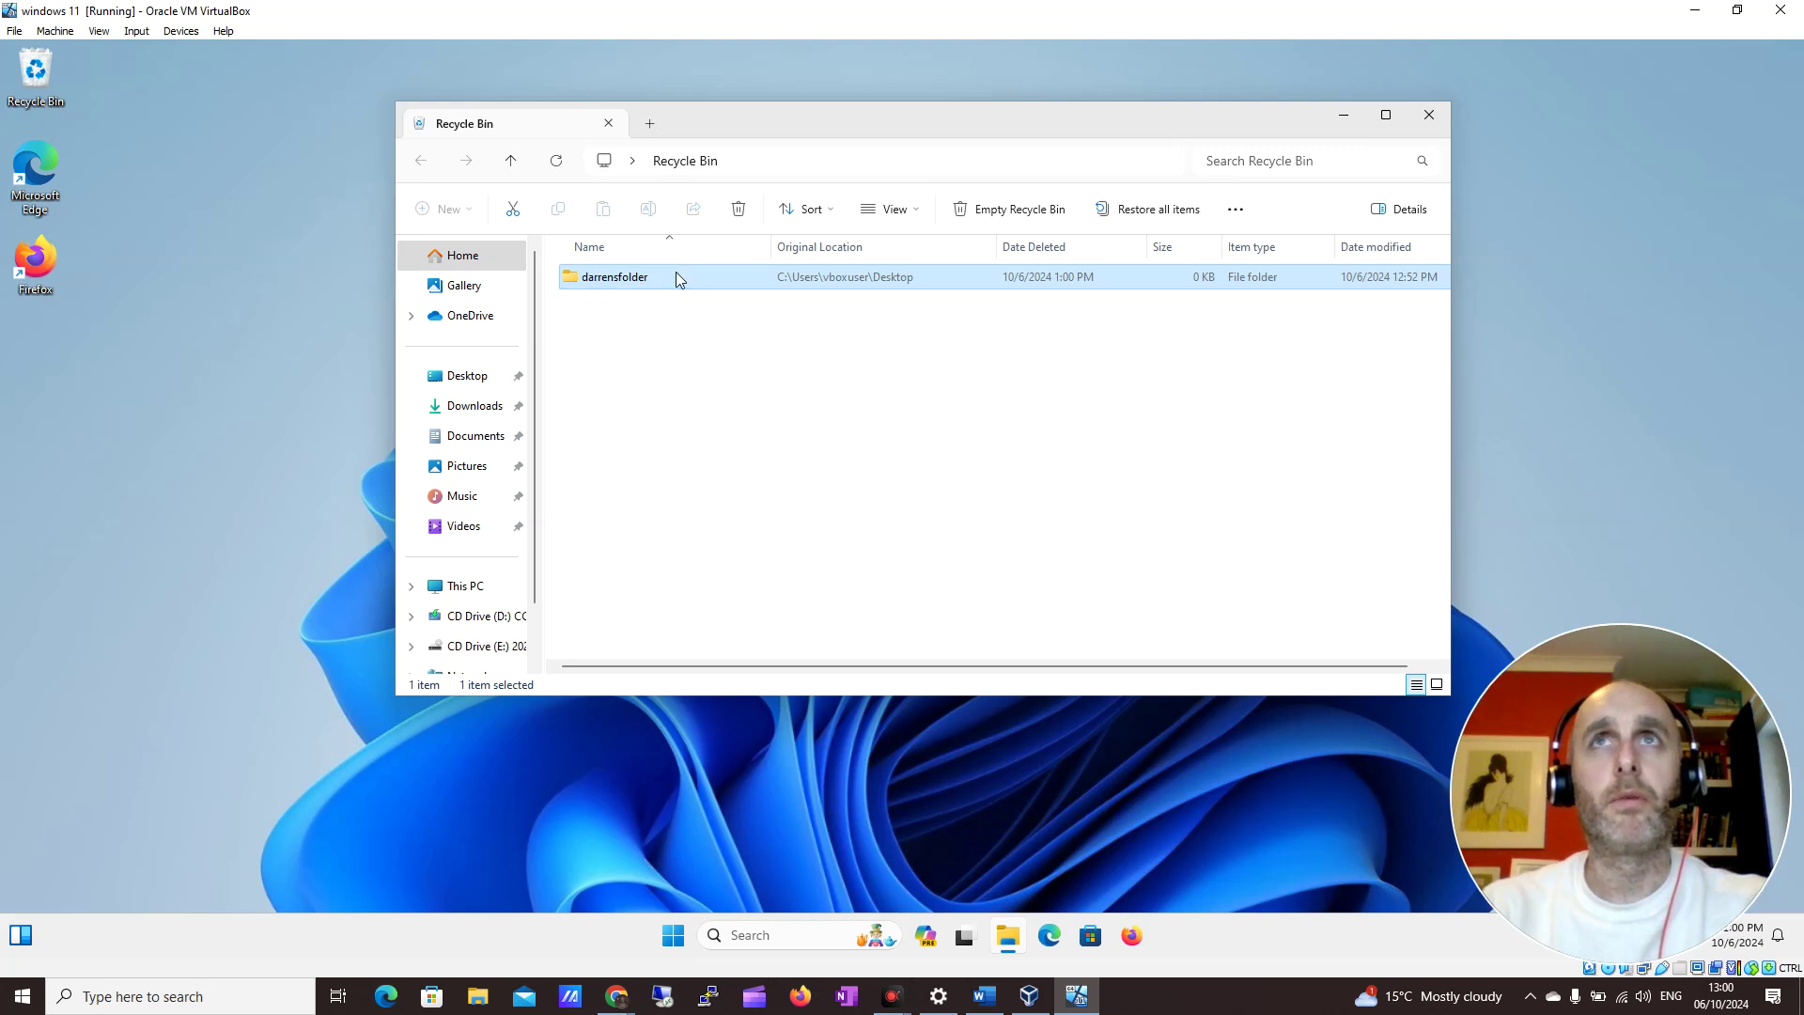
Restore all Recycle Bin items, then select and right-click darrensfolder on the desktop
left_click(1124, 212)
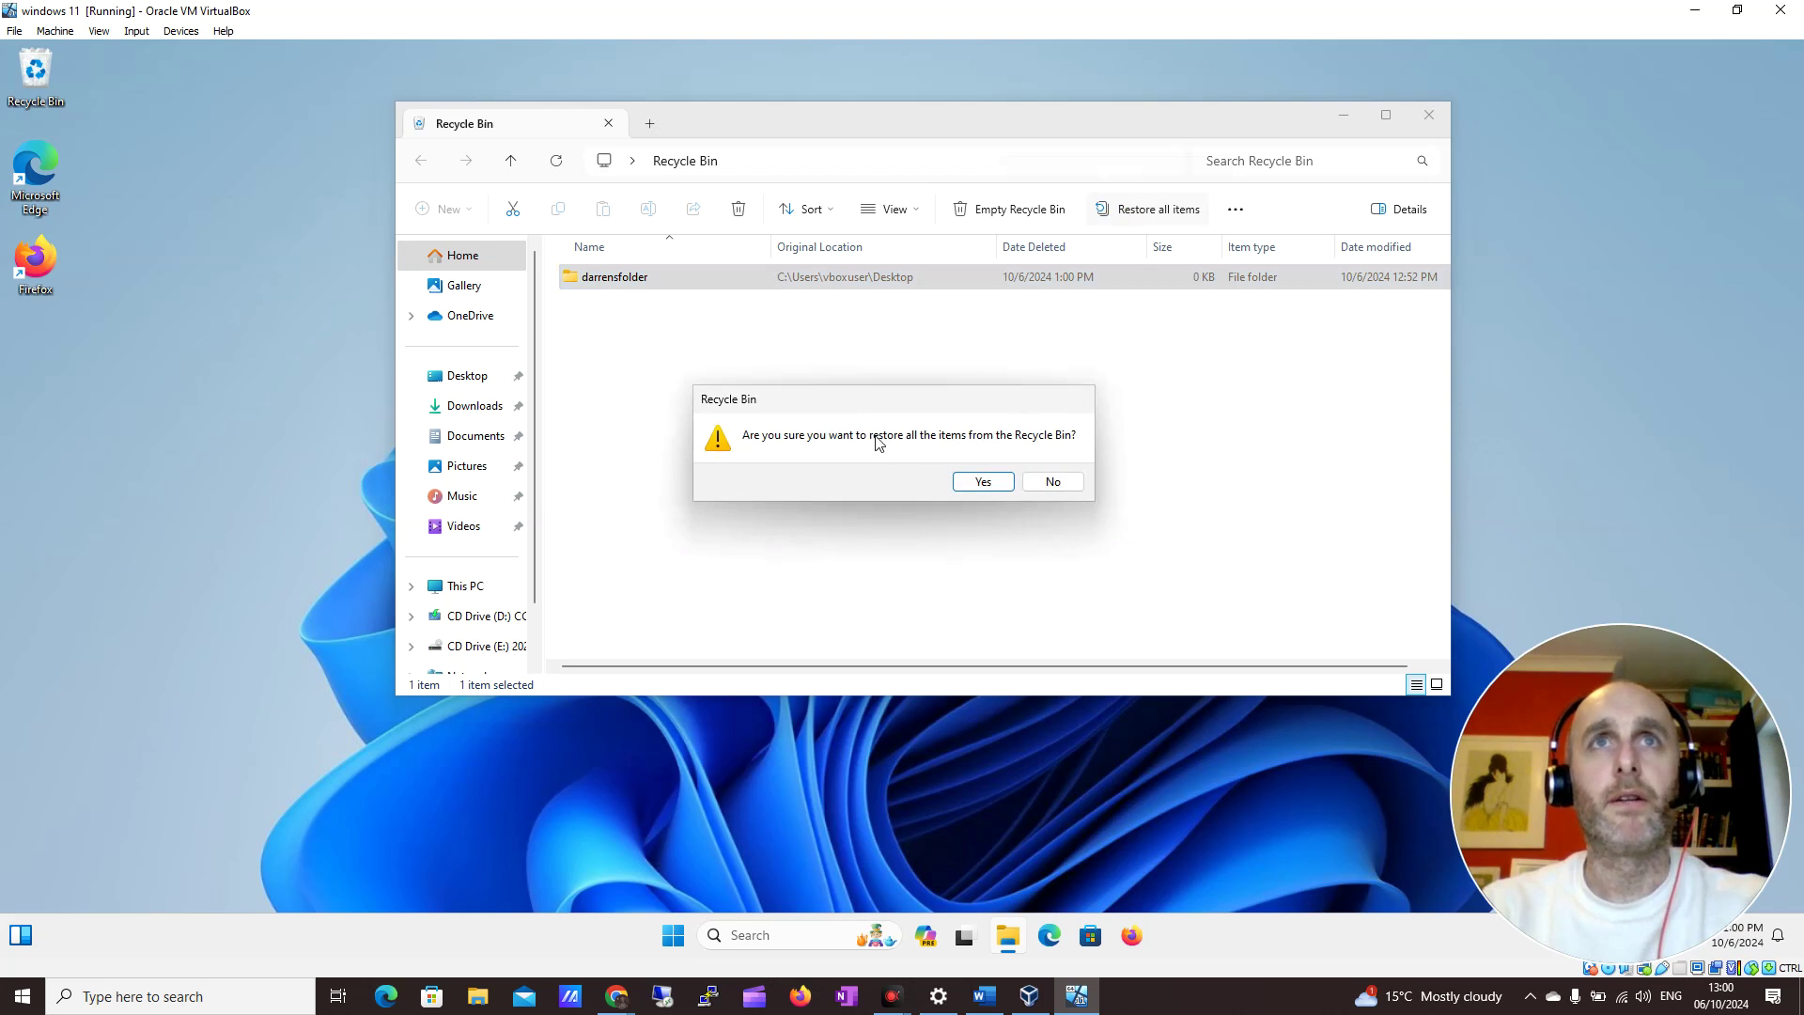
left_click(983, 484)
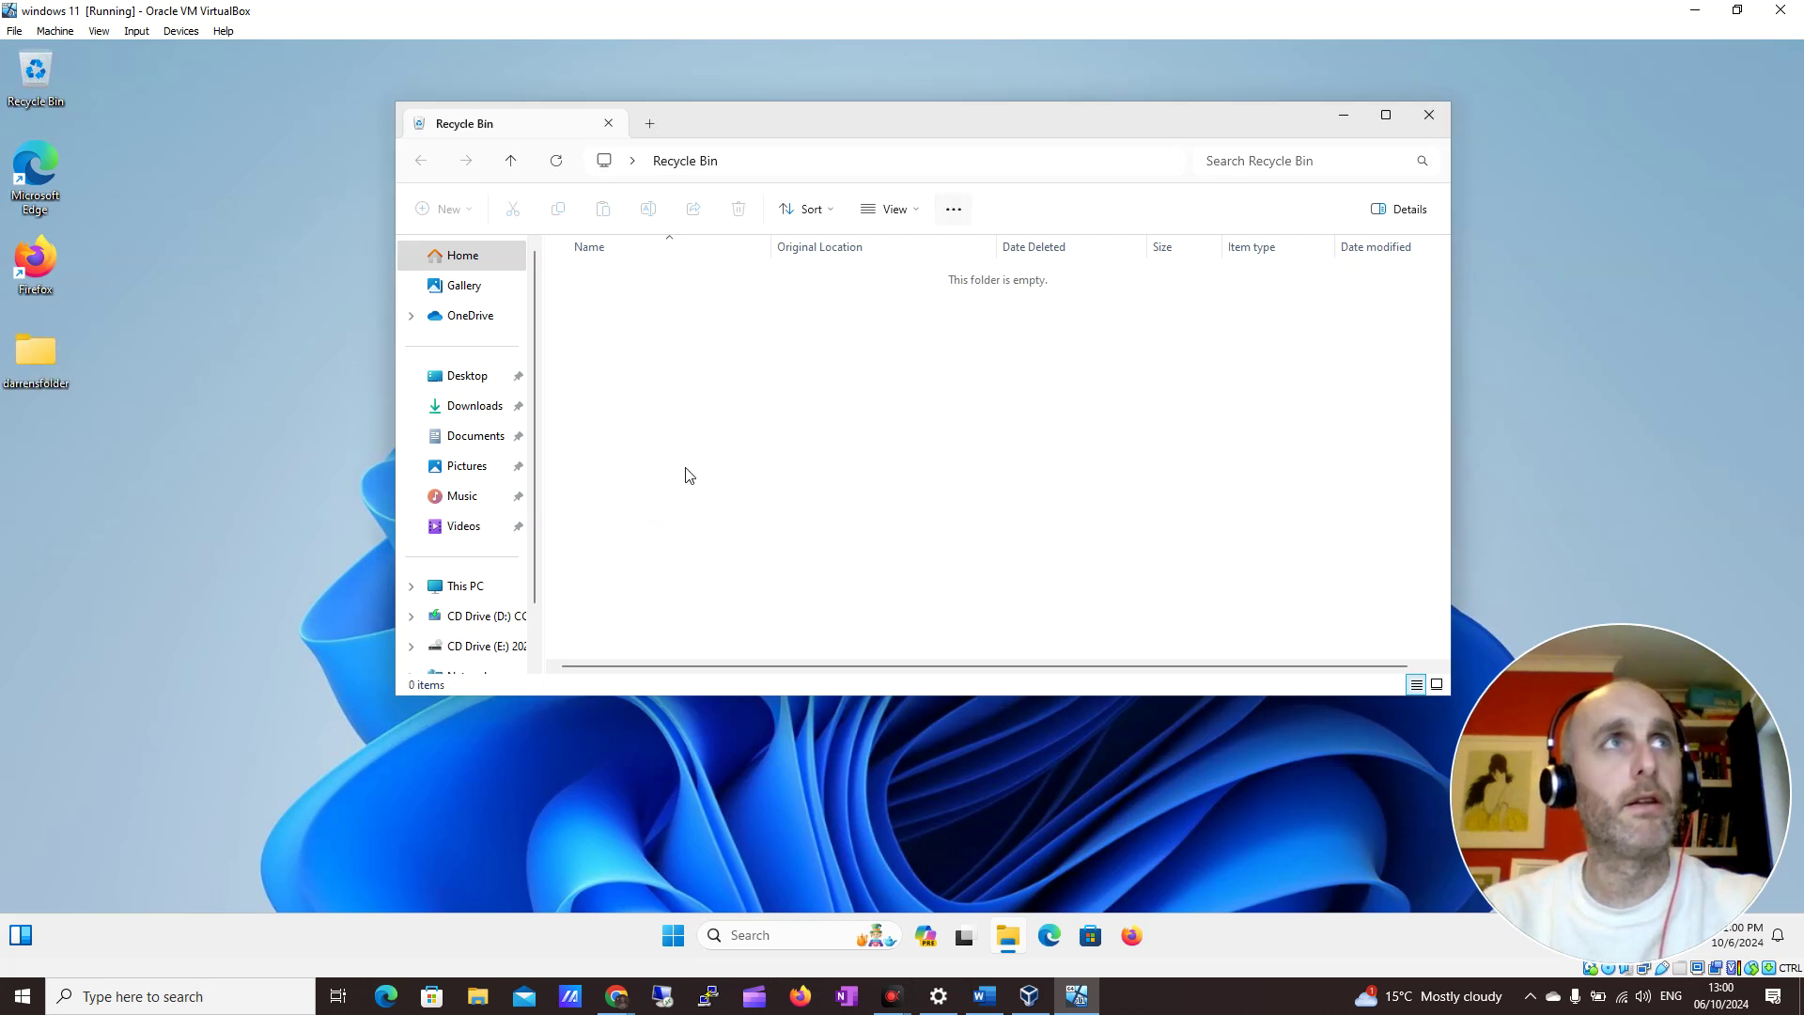
left_click(35, 352)
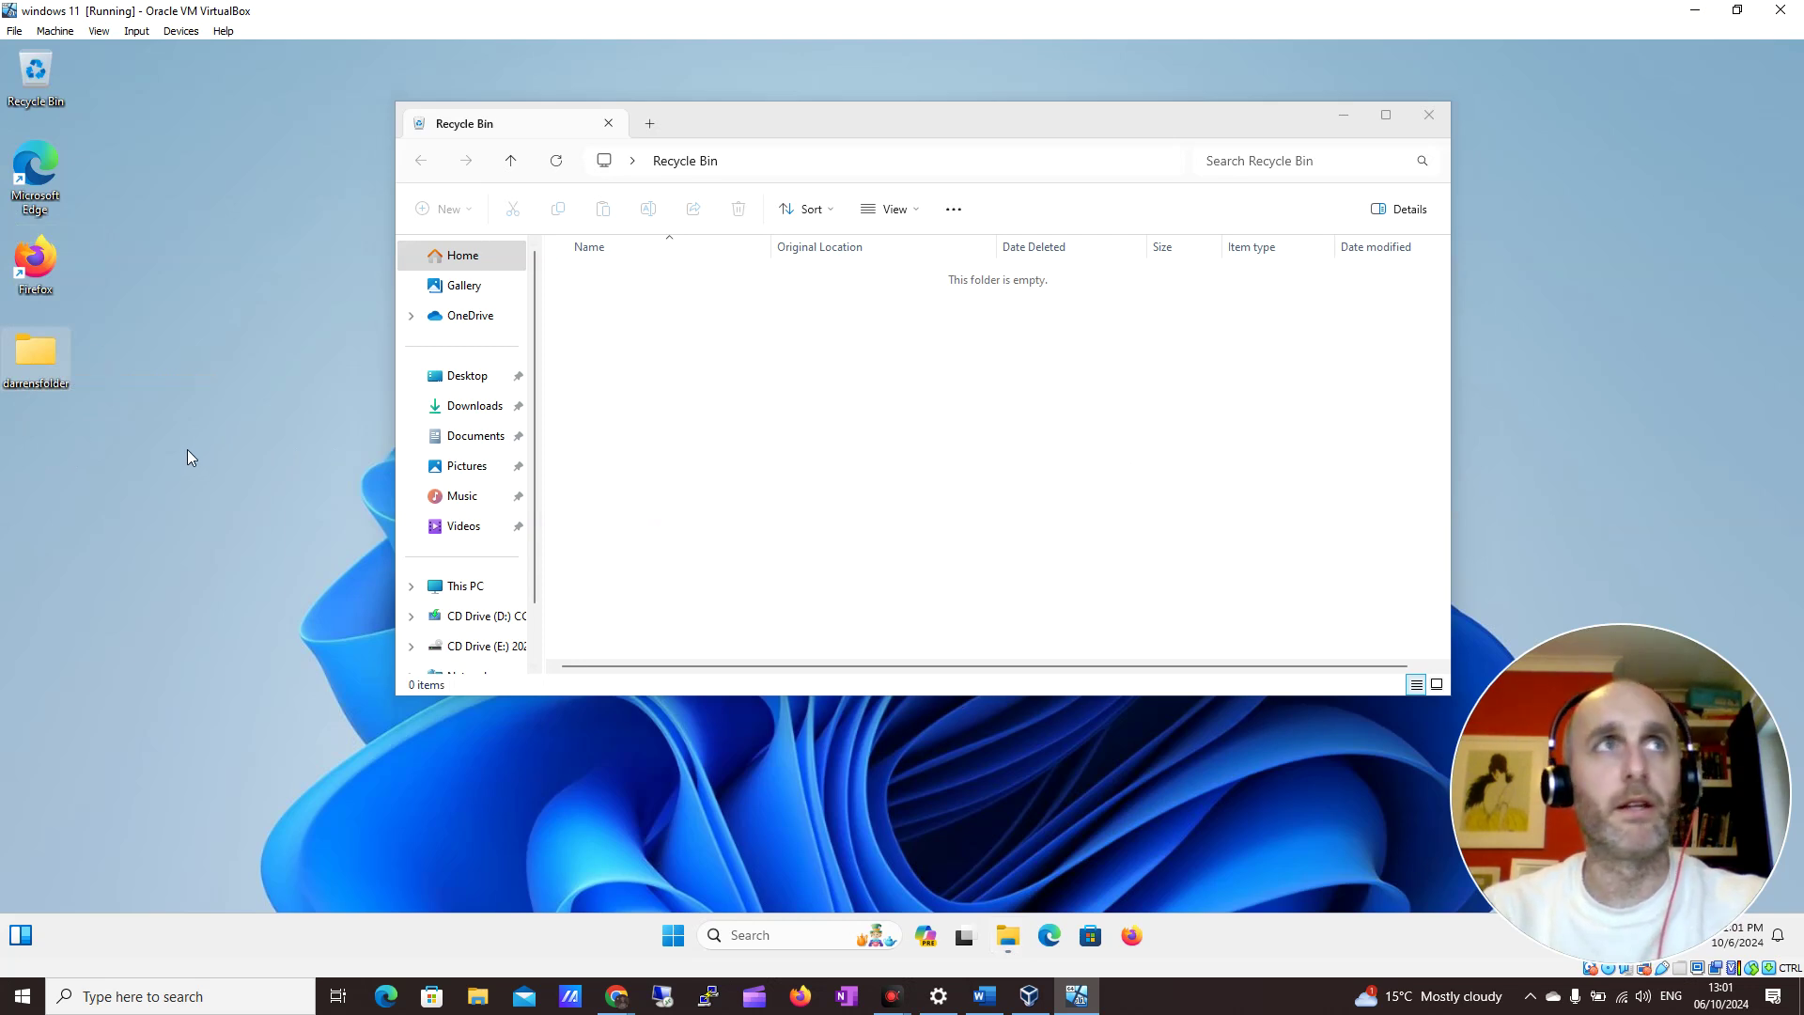
right_click(39, 357)
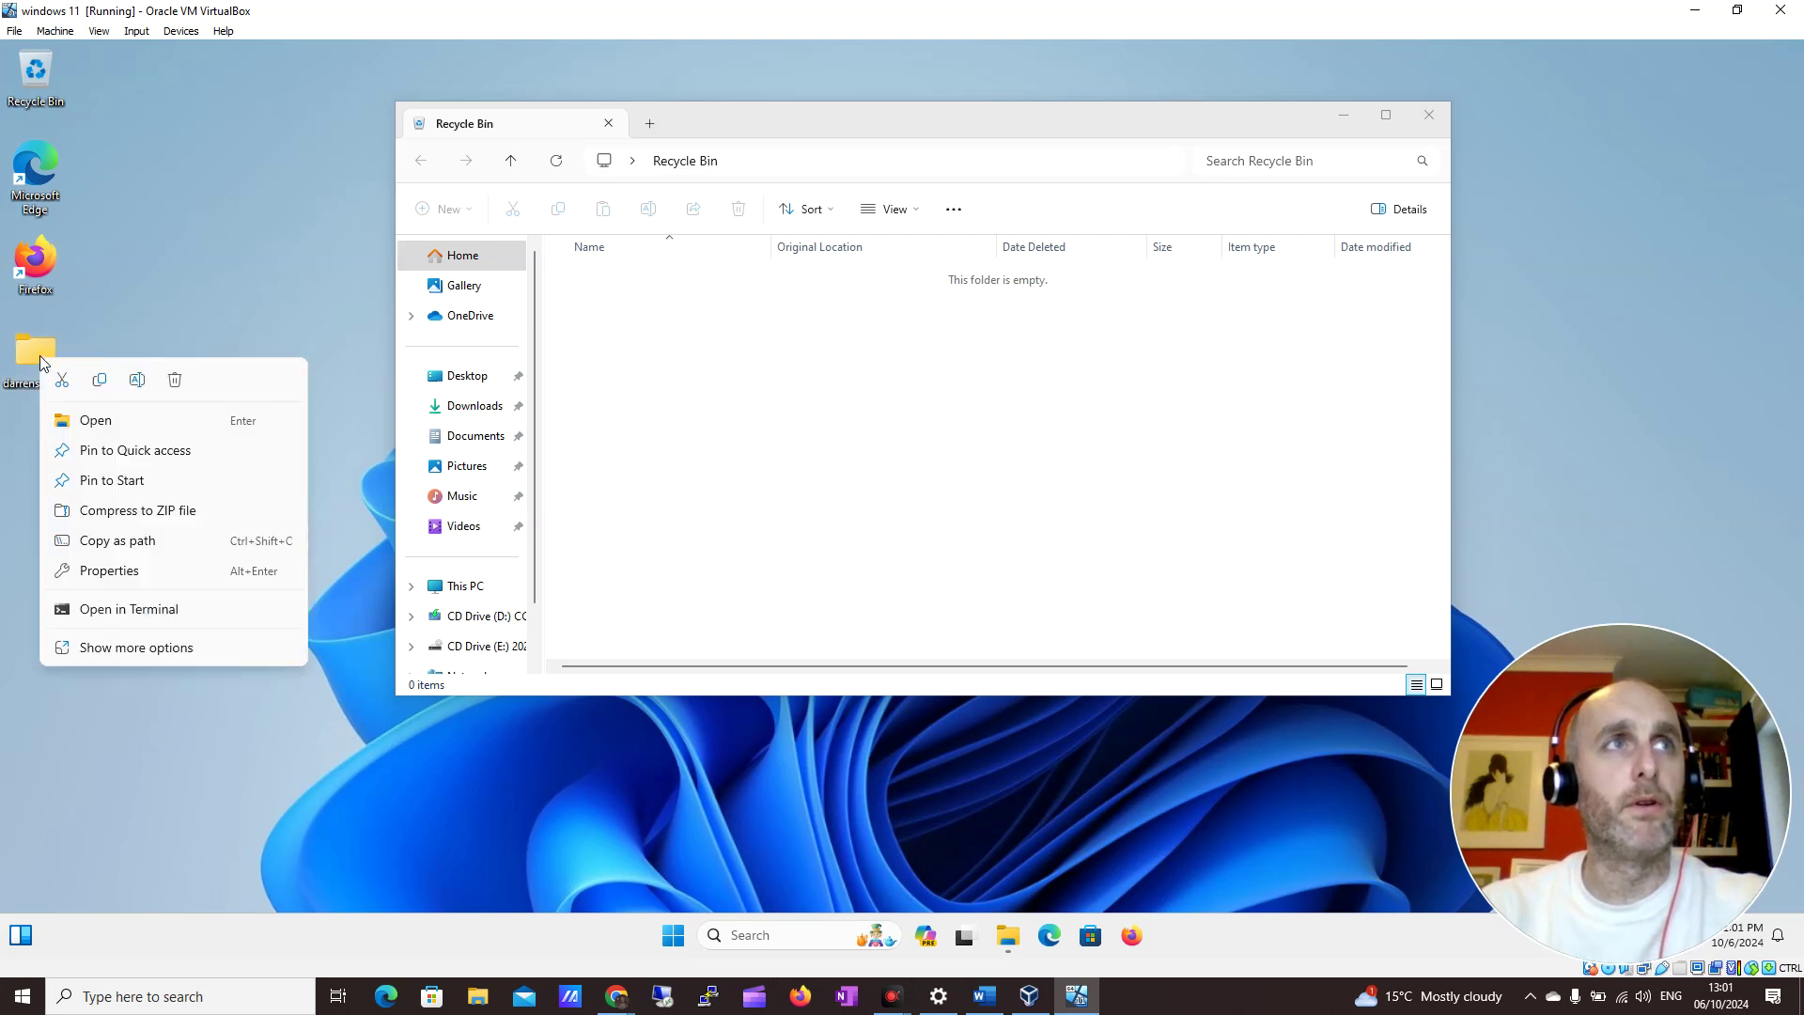
Delete darrensfolder using the trash icon in its desktop context menu
left_click(175, 381)
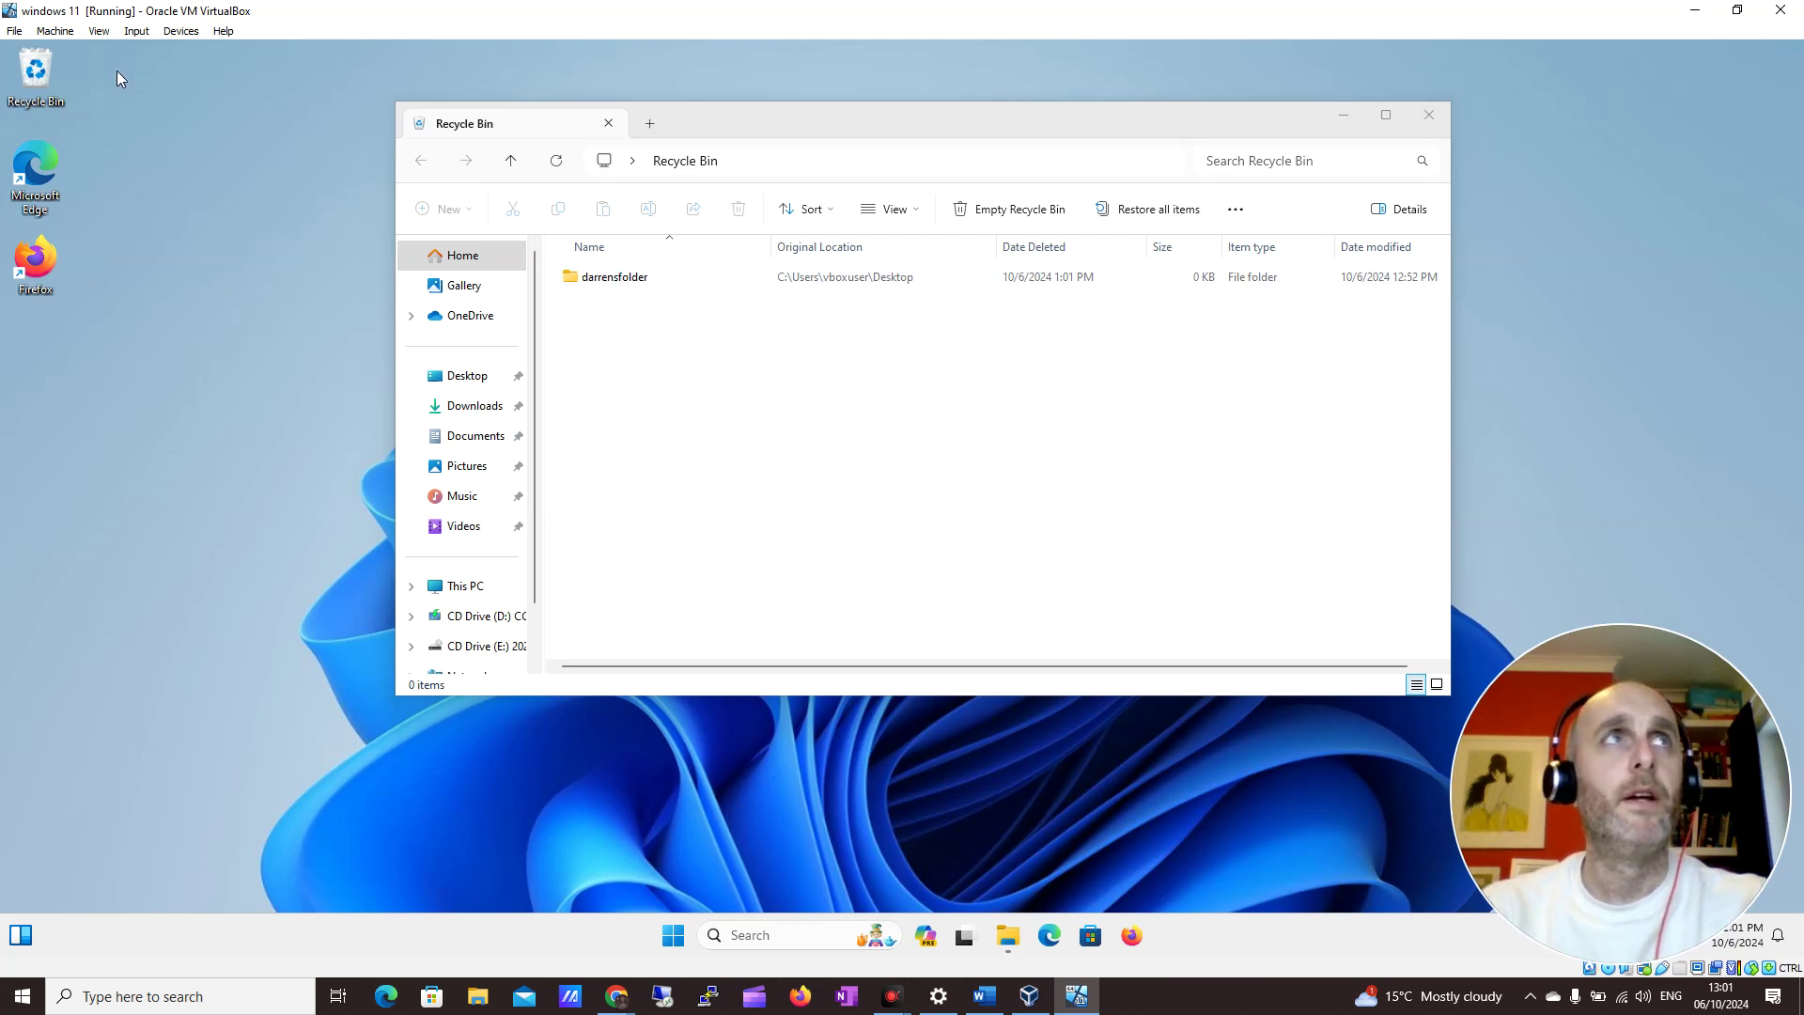
Empty the Recycle Bin, confirming permanent deletion of darrensfolder with Yes
left_click(986, 212)
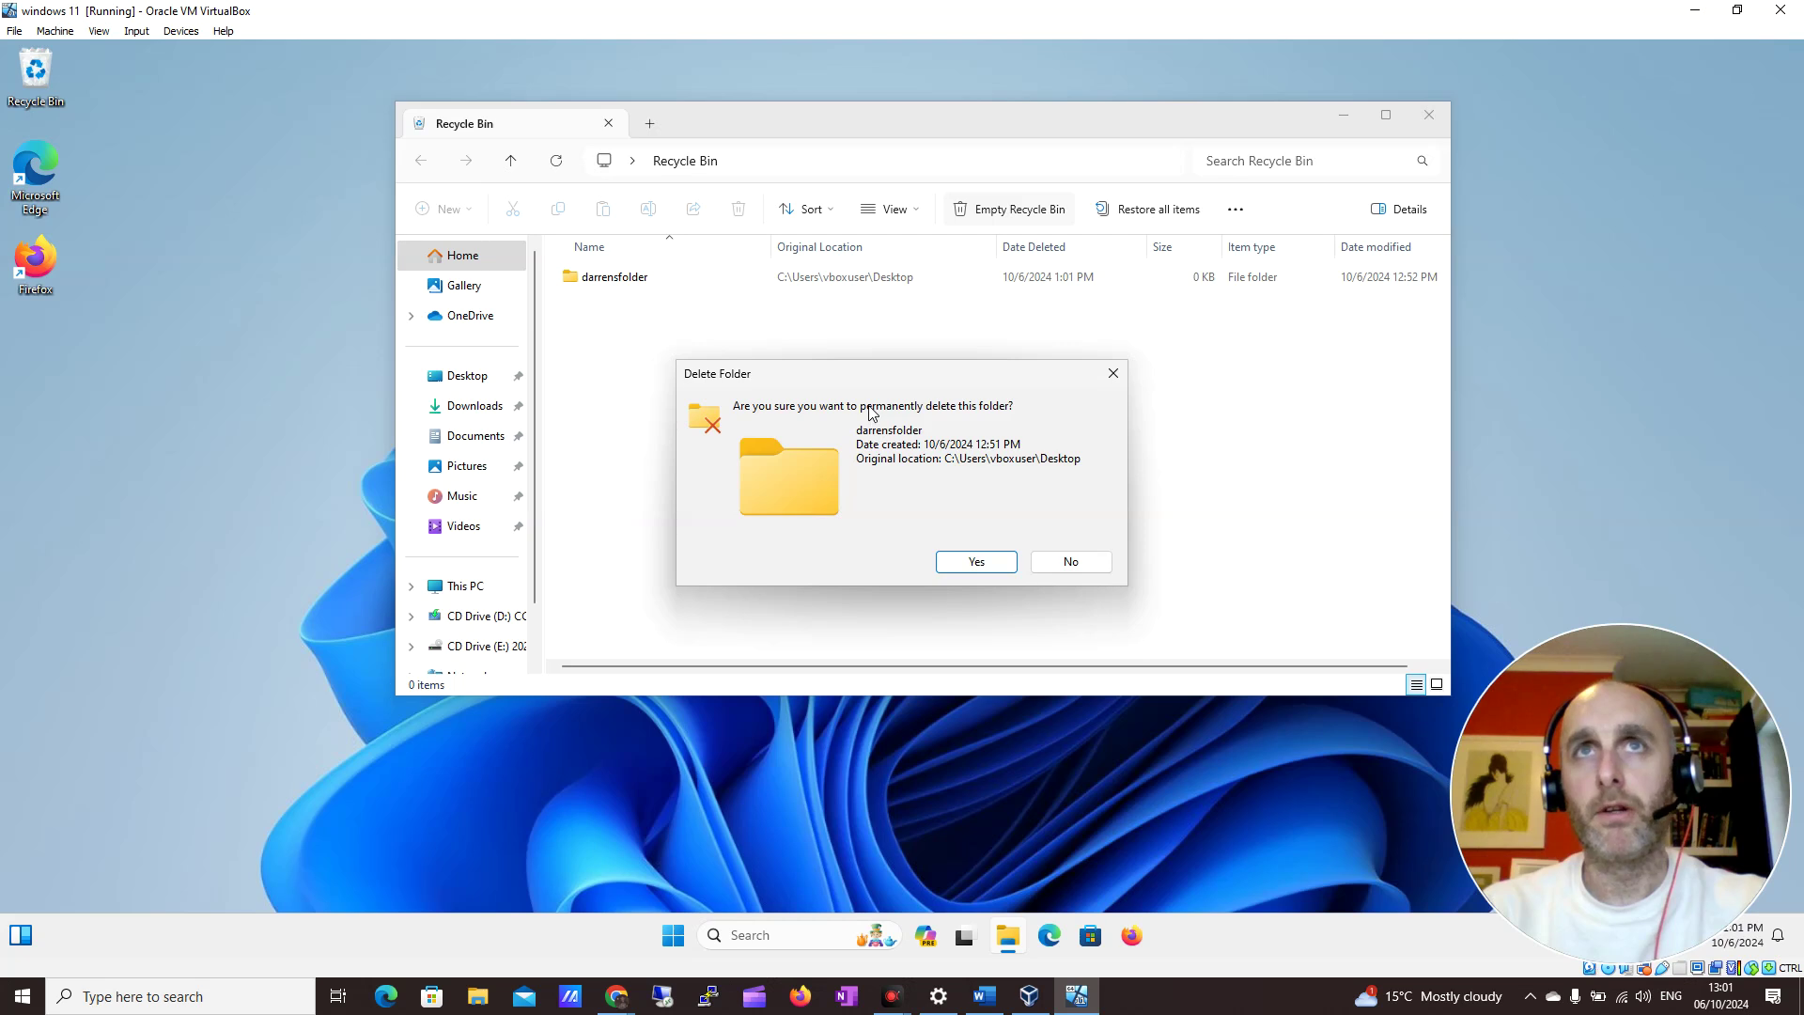
left_click(970, 563)
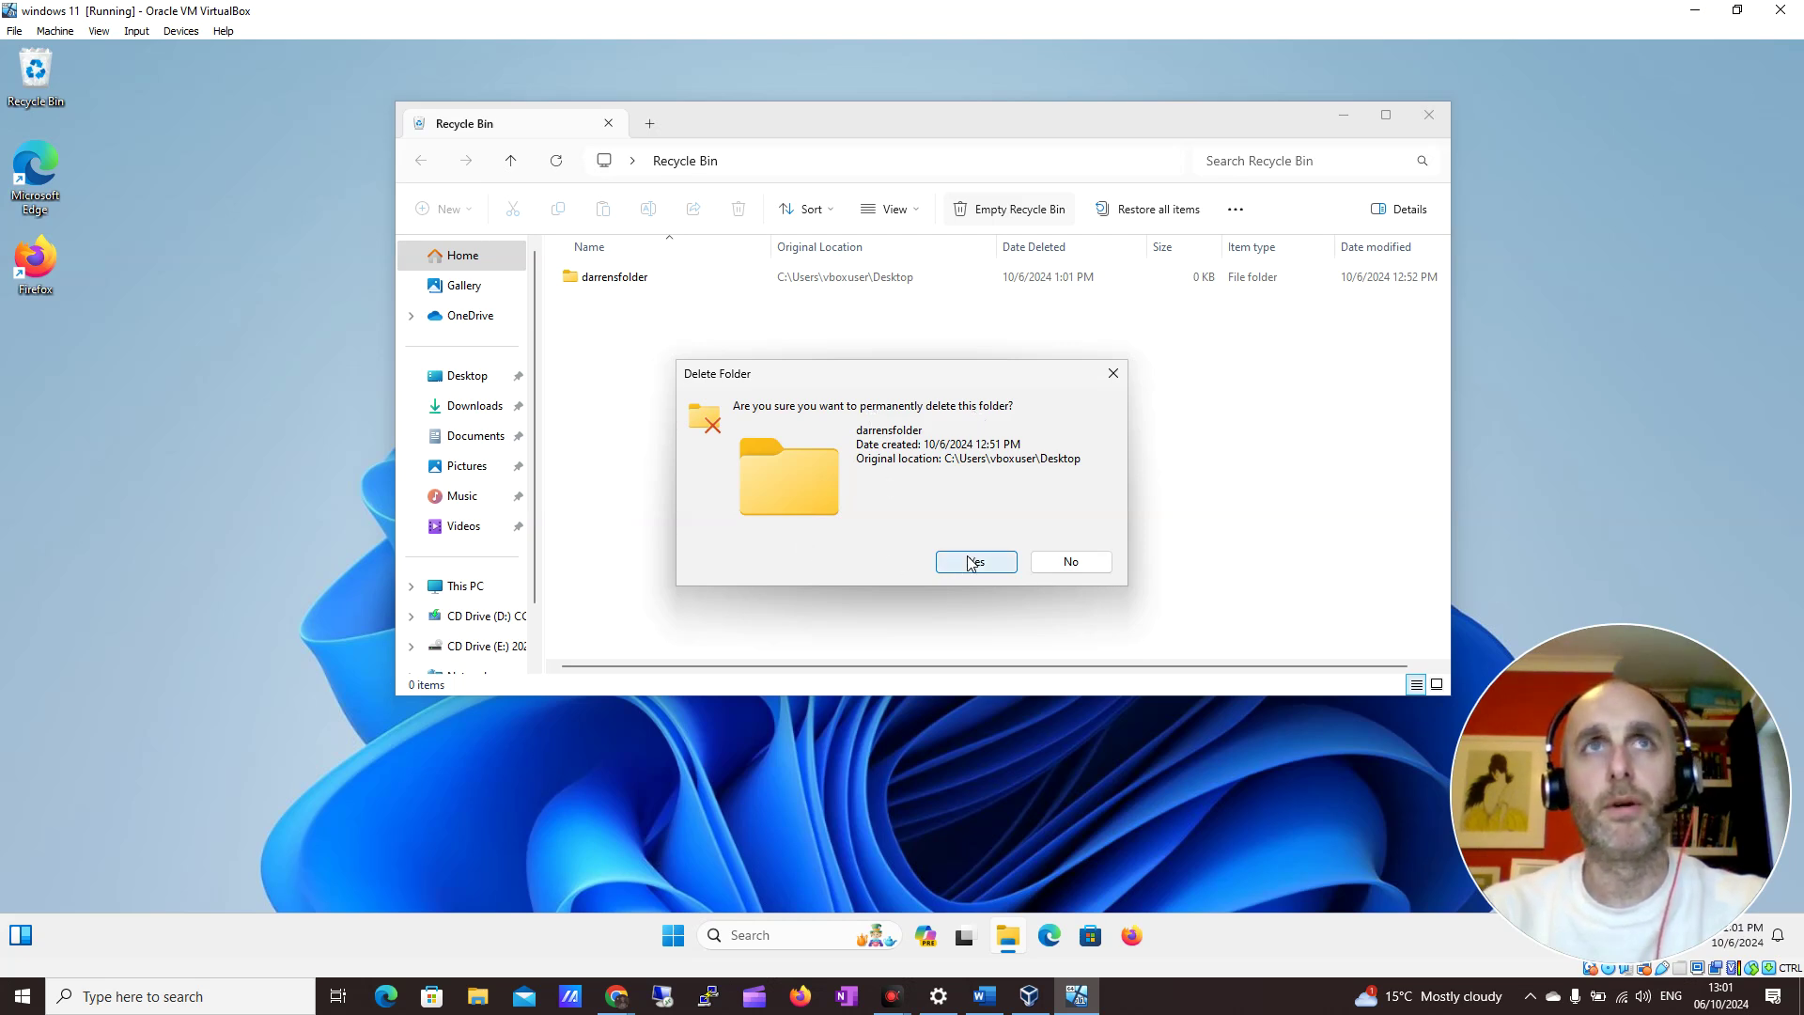